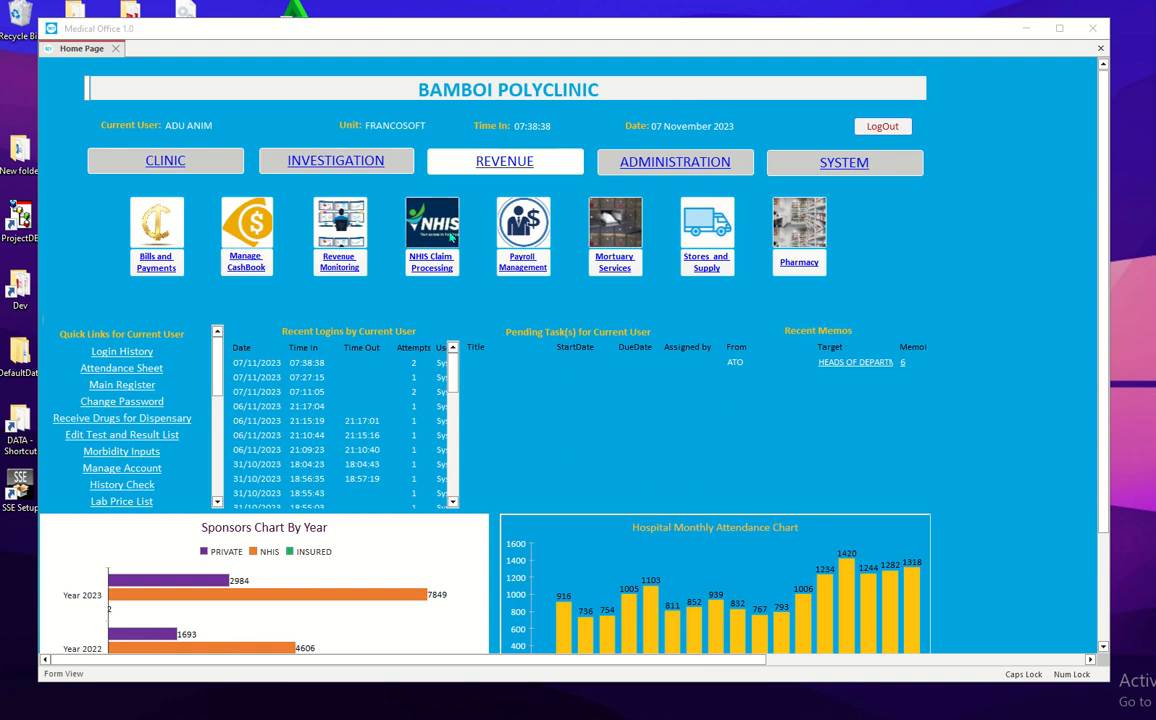
Step: Open NHIS Claim Processing and set the claim month to October, then September 2023
{"action": "left_click", "coordinate": [436, 221]}
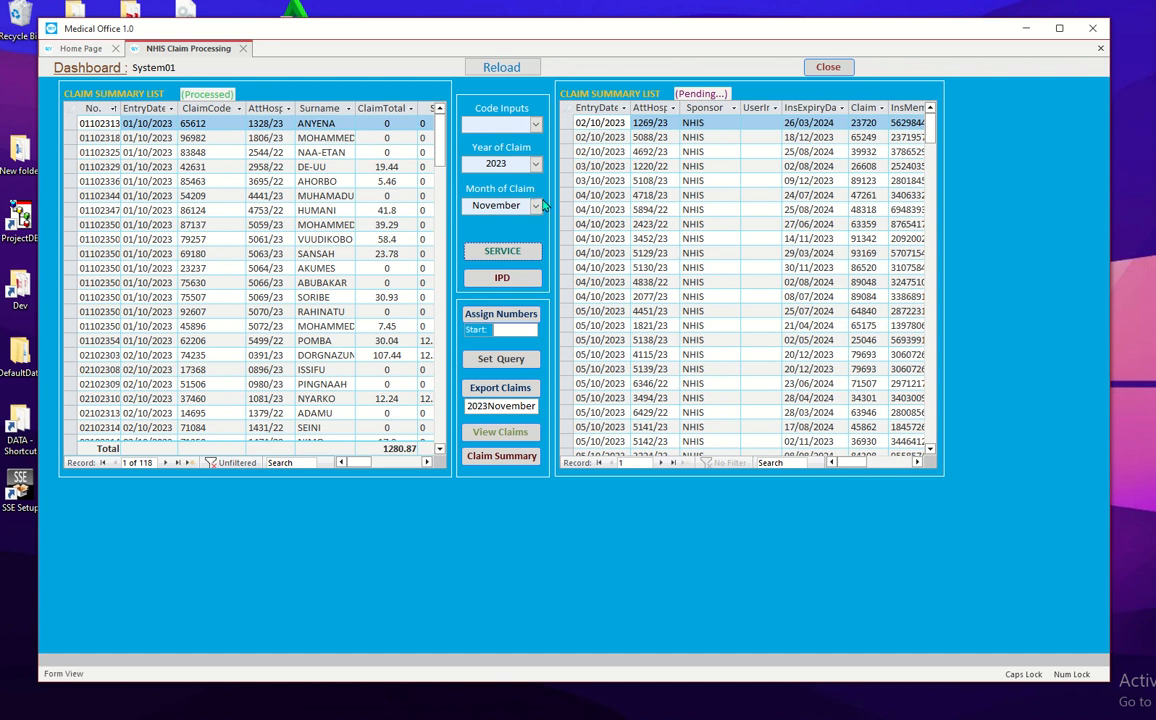
{"action": "left_click", "coordinate": [536, 206]}
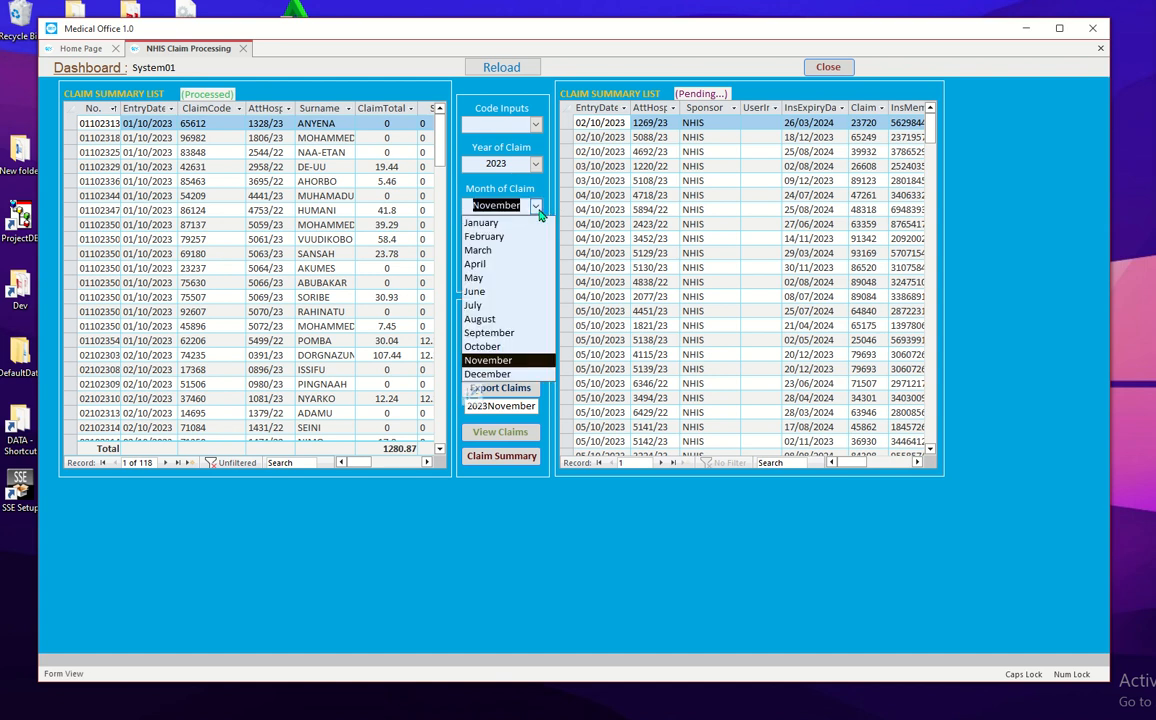
{"action": "left_click", "coordinate": [501, 344]}
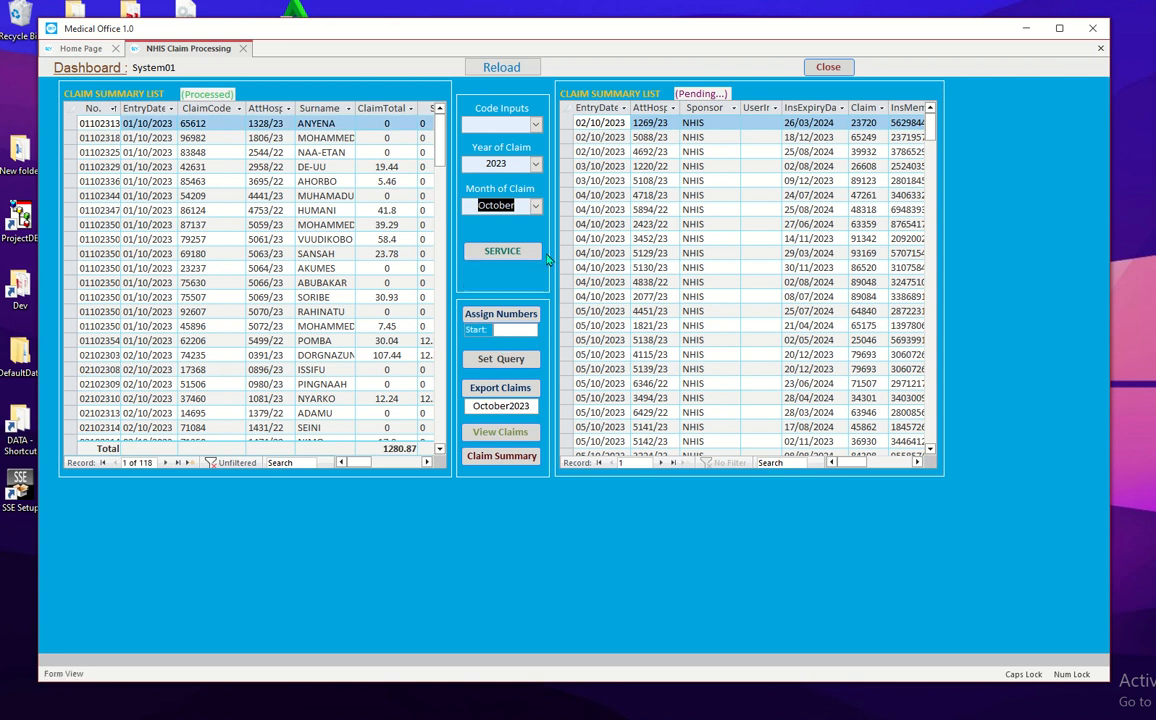
{"action": "left_click", "coordinate": [537, 208]}
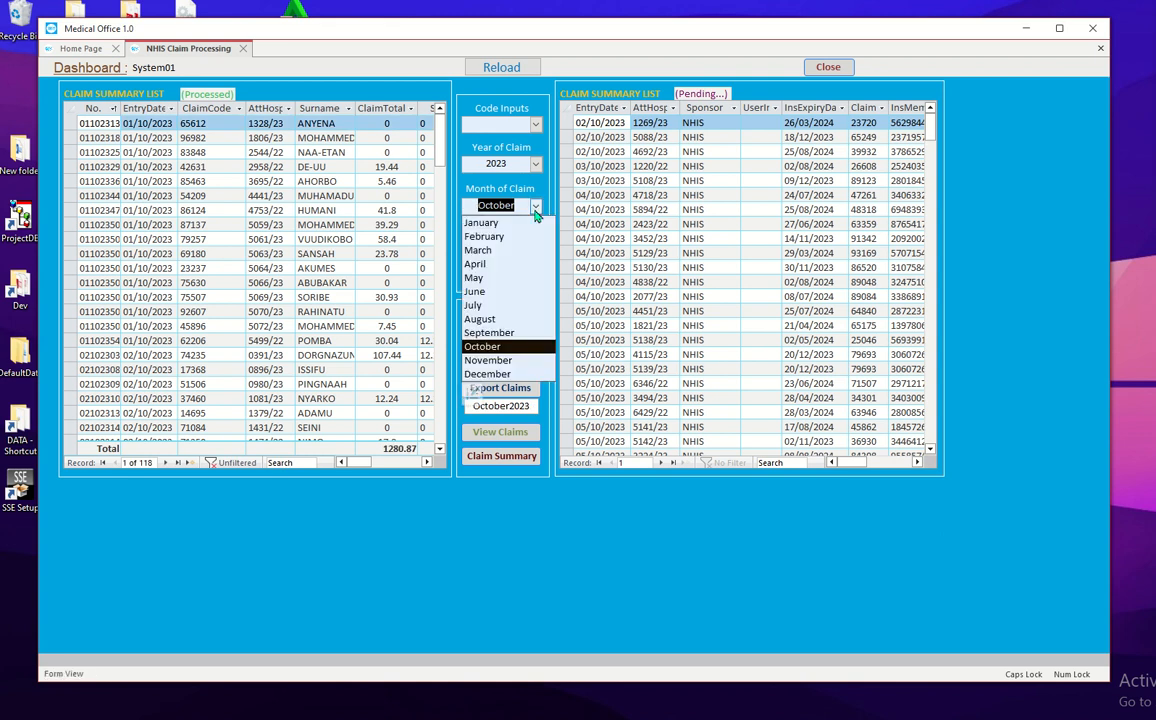
{"action": "left_click", "coordinate": [508, 335]}
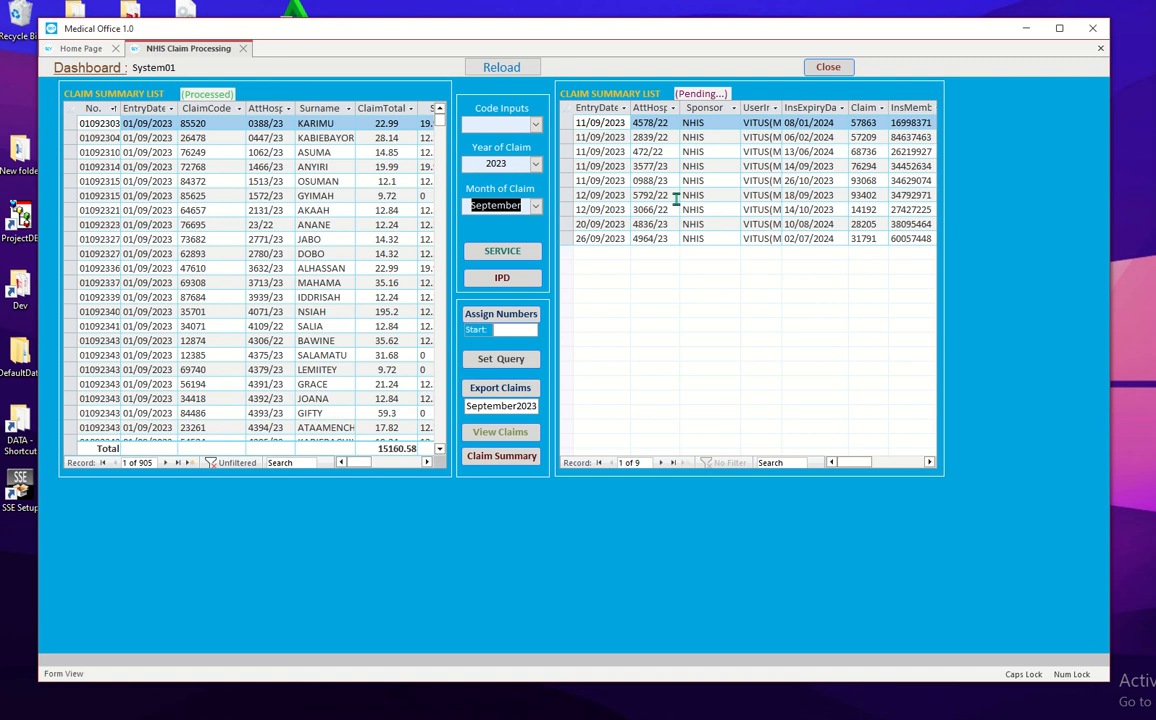
Step: Switch the Month of Claim to August, then back to October 2023
{"action": "left_click", "coordinate": [535, 206]}
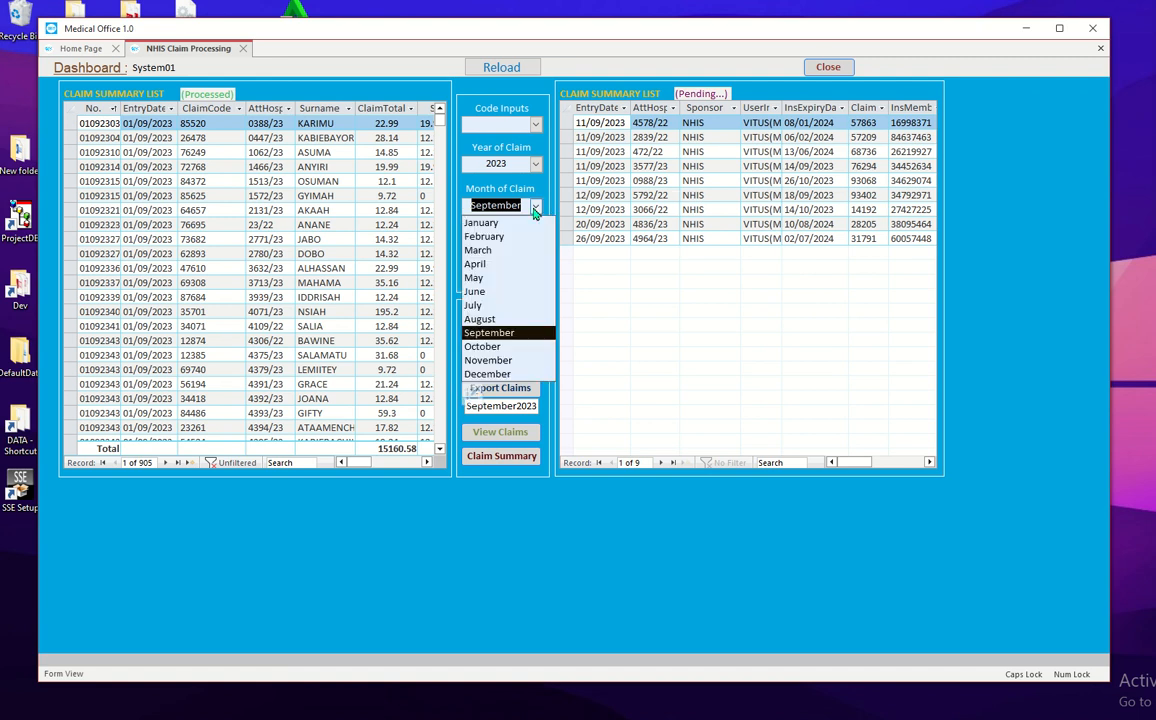
{"action": "left_click", "coordinate": [492, 318]}
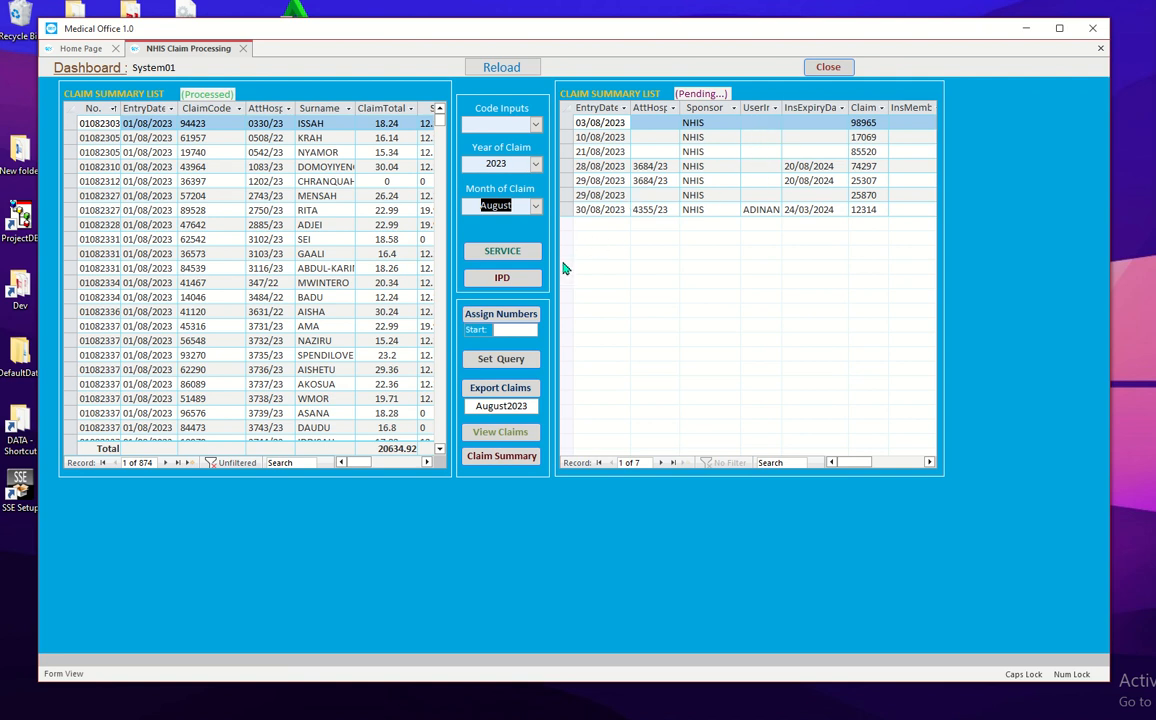
{"action": "left_click", "coordinate": [535, 207]}
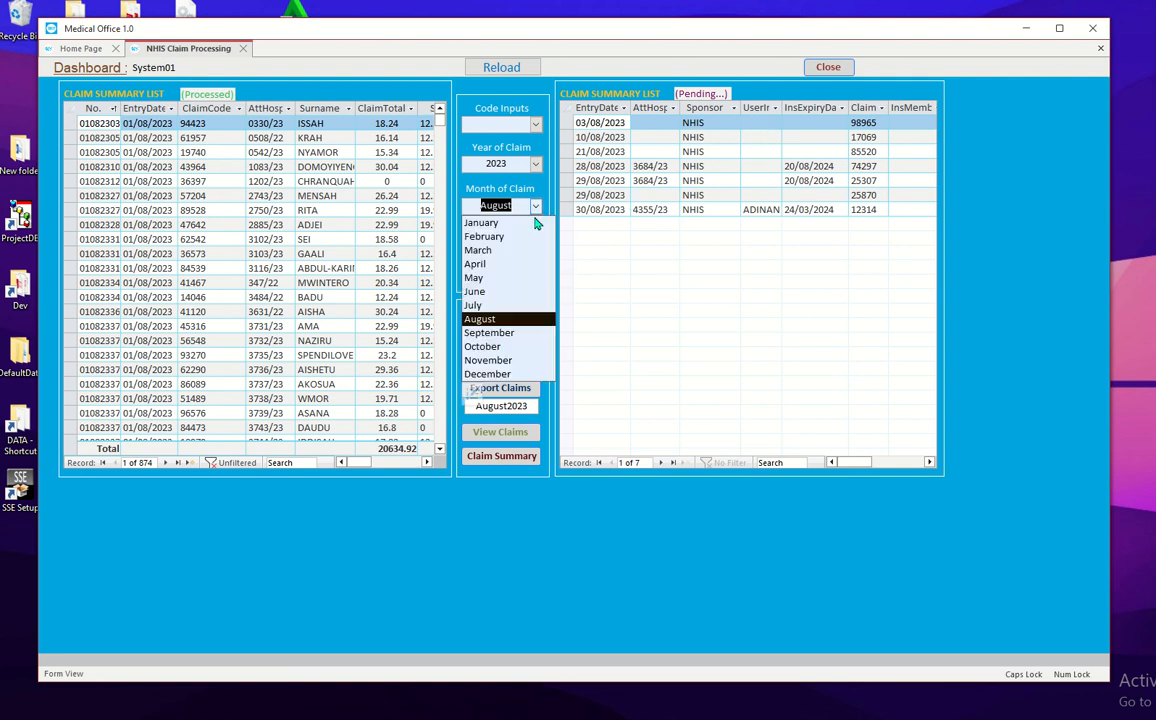
{"action": "left_click", "coordinate": [500, 347]}
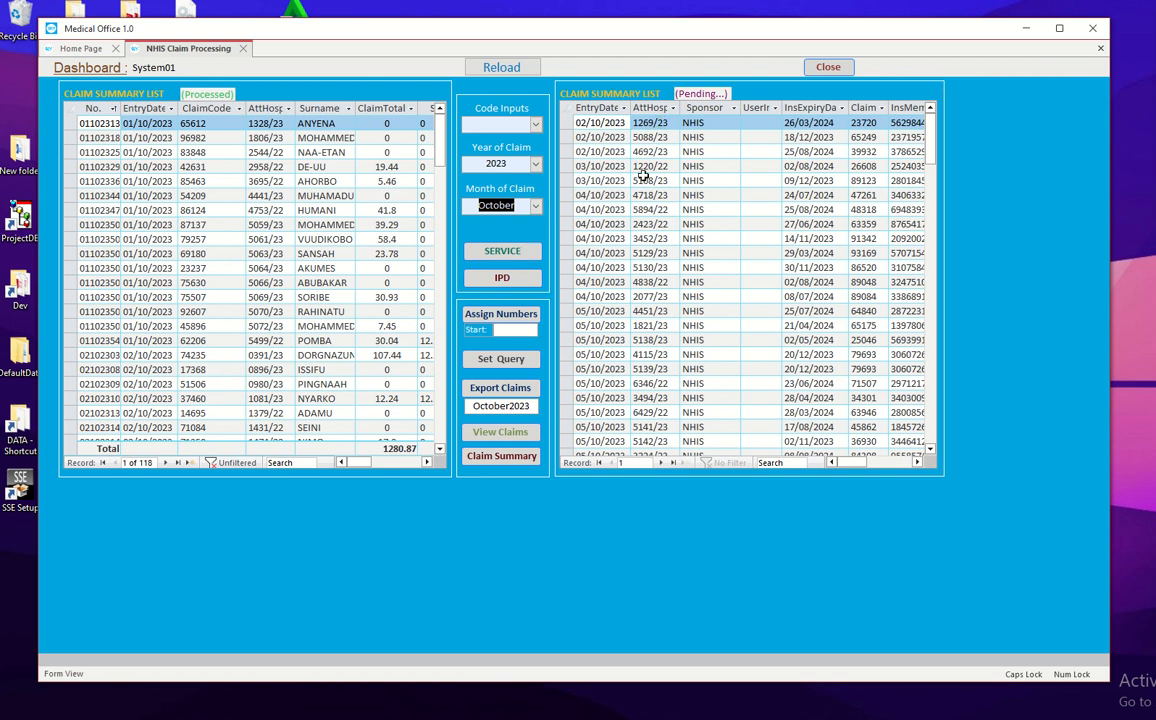
{"action": "left_click", "coordinate": [514, 255]}
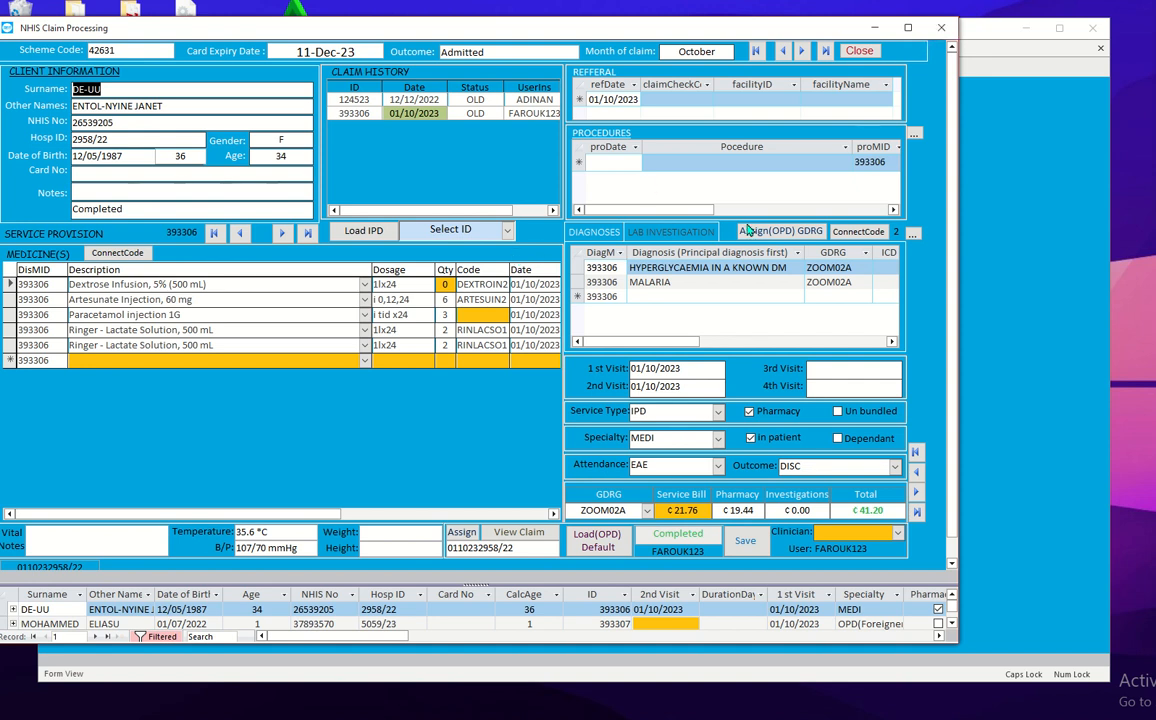
{"action": "left_click_drag", "start_coordinate": [754, 28], "coordinate": [848, 35]}
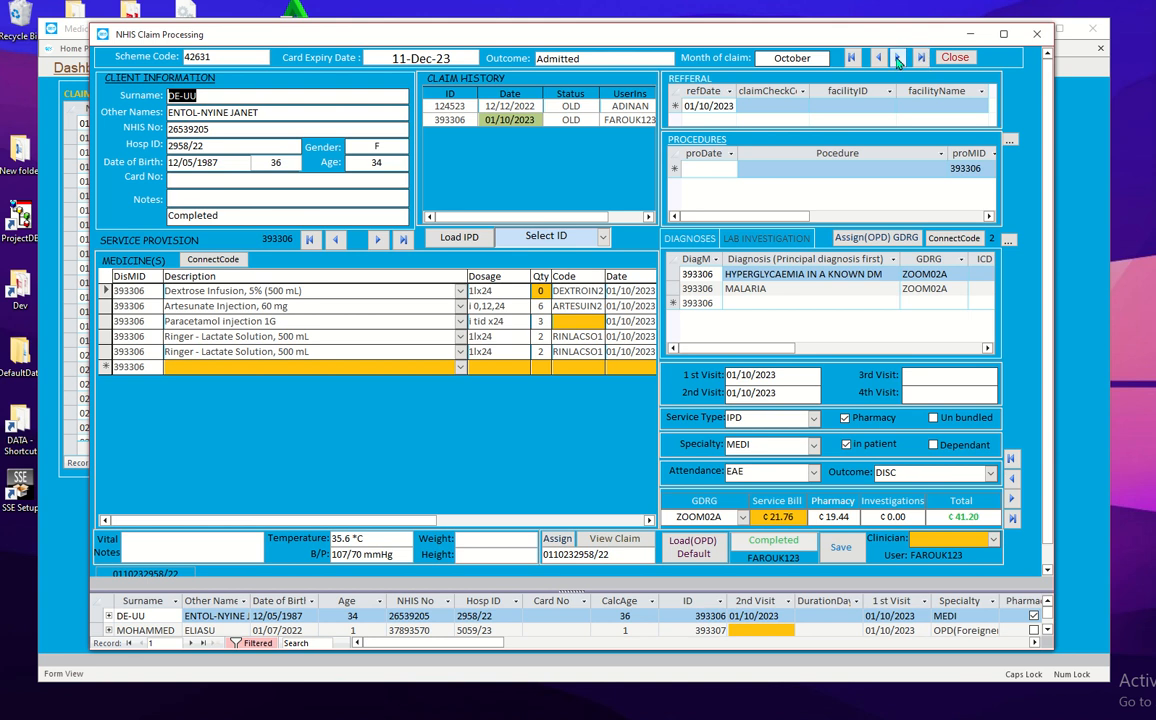
{"action": "left_click", "coordinate": [898, 58]}
{"action": "left_click", "coordinate": [898, 58]}
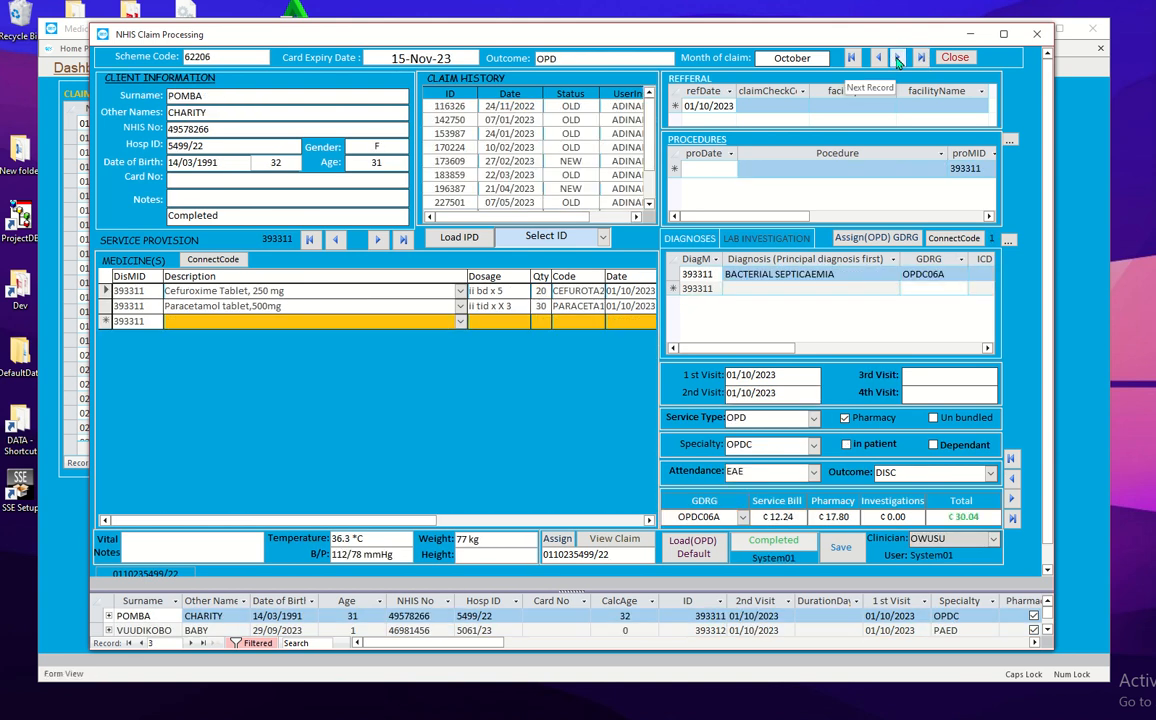
{"action": "left_click", "coordinate": [603, 237]}
{"action": "left_click", "coordinate": [540, 357]}
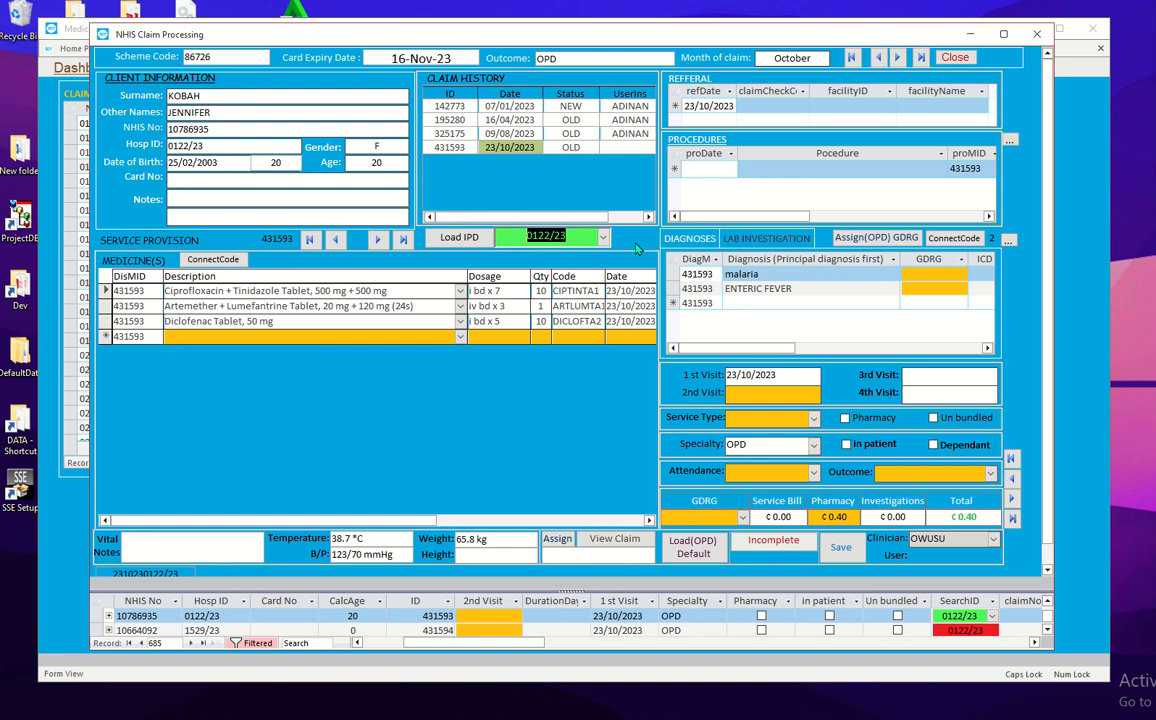
{"action": "left_click", "coordinate": [1037, 33]}
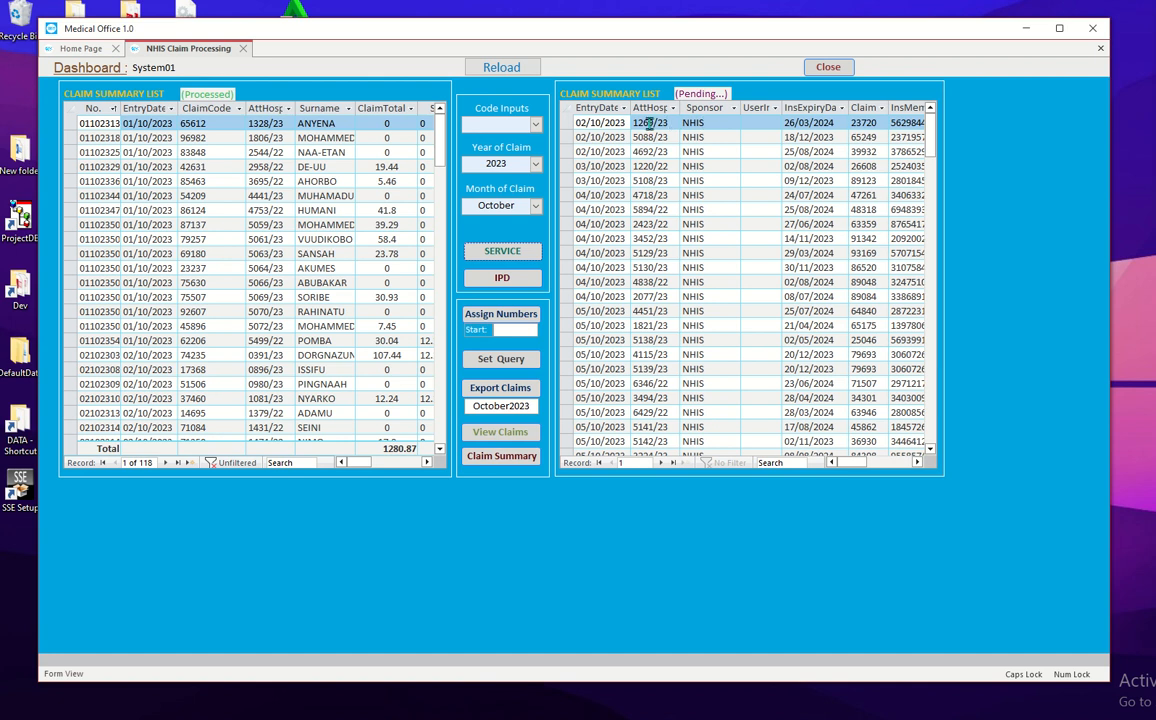
Step: Open the first pending October claim, try the record arrows, and pick a search ID
{"action": "left_click", "coordinate": [648, 123]}
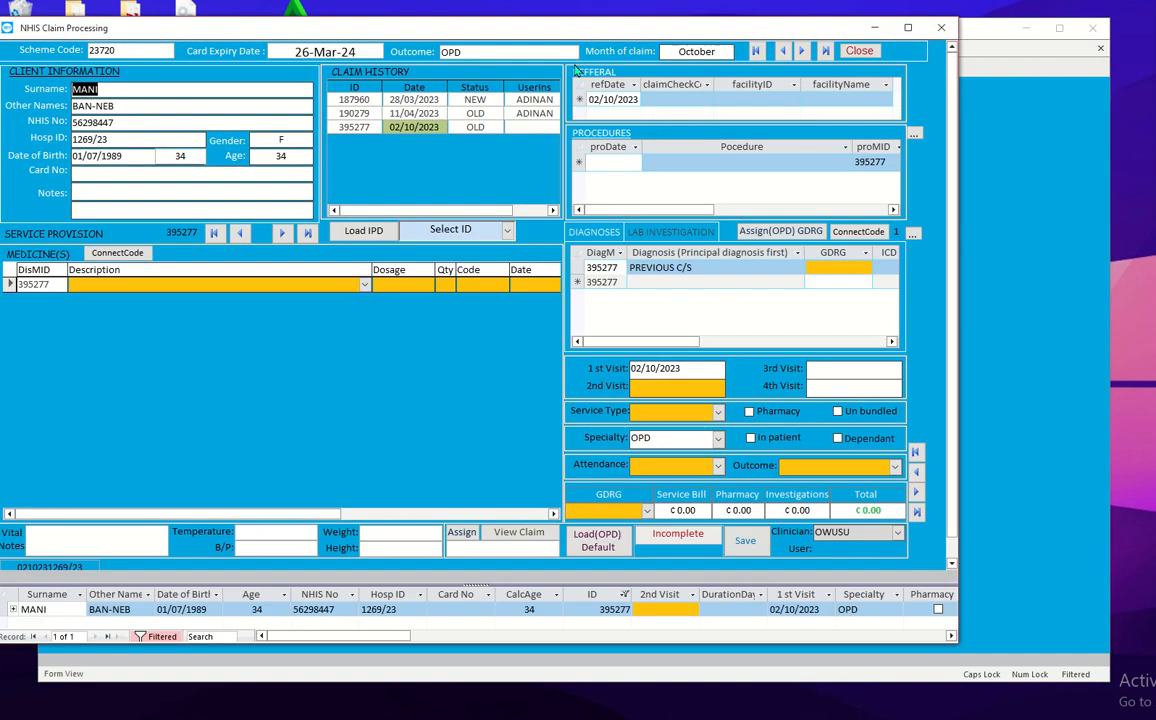
{"action": "left_click_drag", "start_coordinate": [516, 31], "coordinate": [643, 37]}
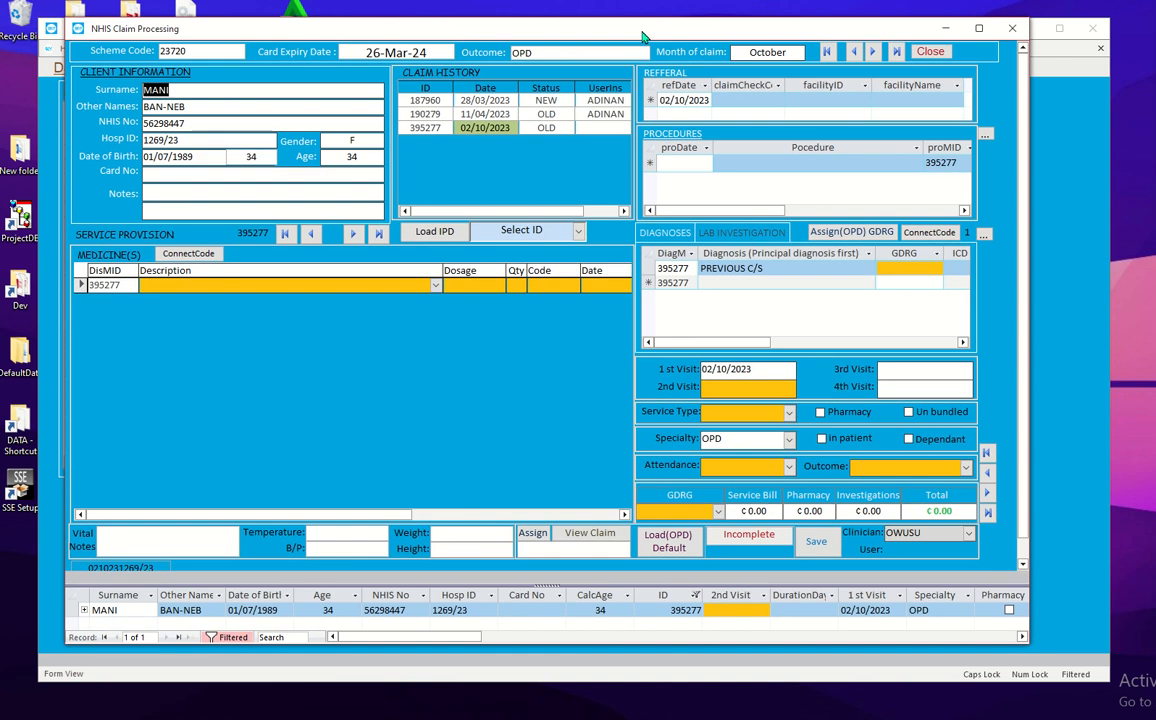
{"action": "left_click", "coordinate": [873, 53]}
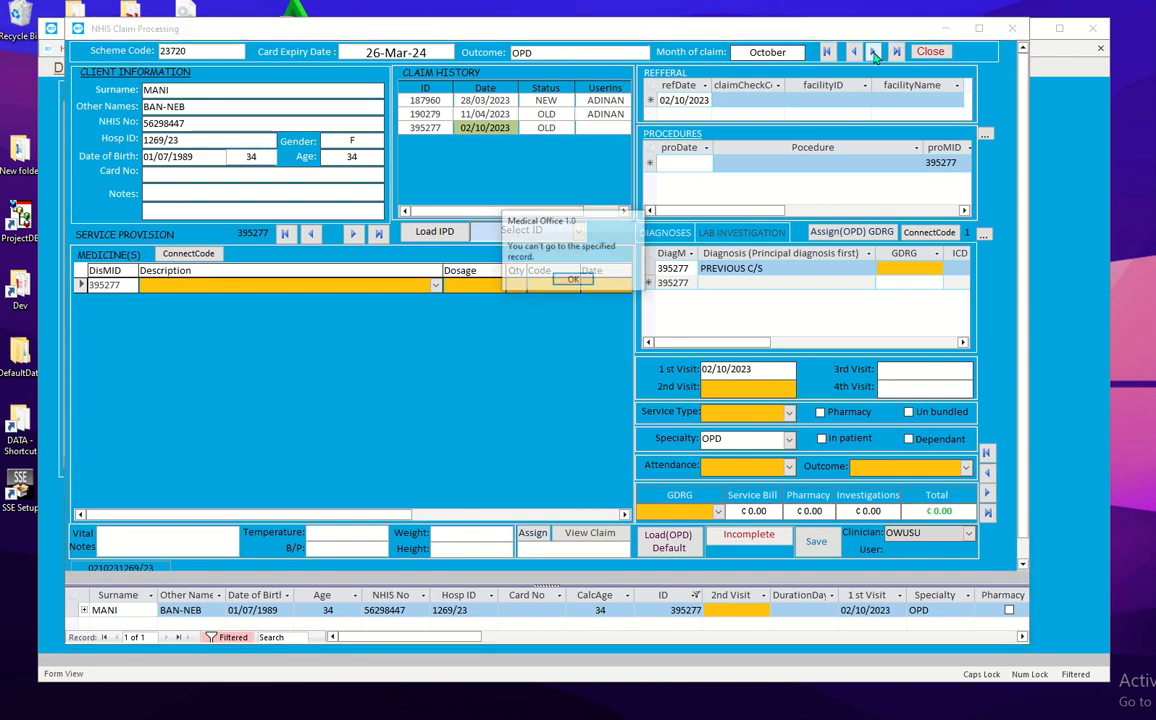
{"action": "left_click", "coordinate": [578, 279]}
{"action": "left_click", "coordinate": [855, 54]}
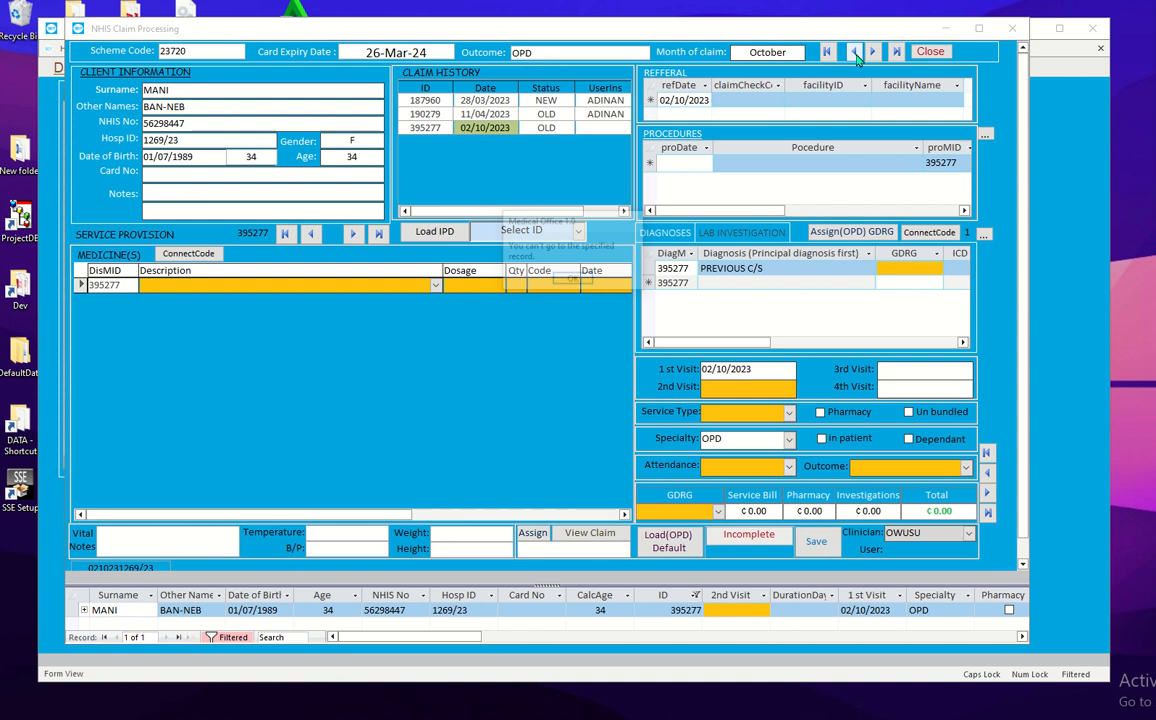
{"action": "left_click", "coordinate": [584, 281]}
{"action": "left_click", "coordinate": [578, 231]}
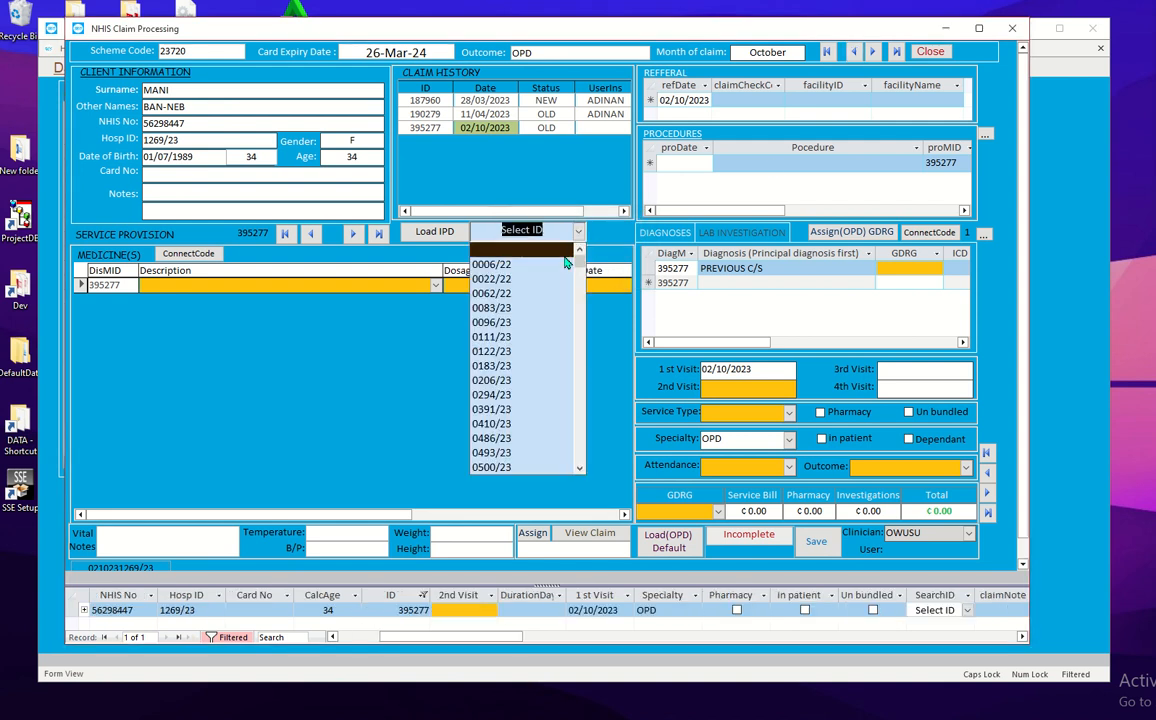
{"action": "left_click", "coordinate": [530, 380]}
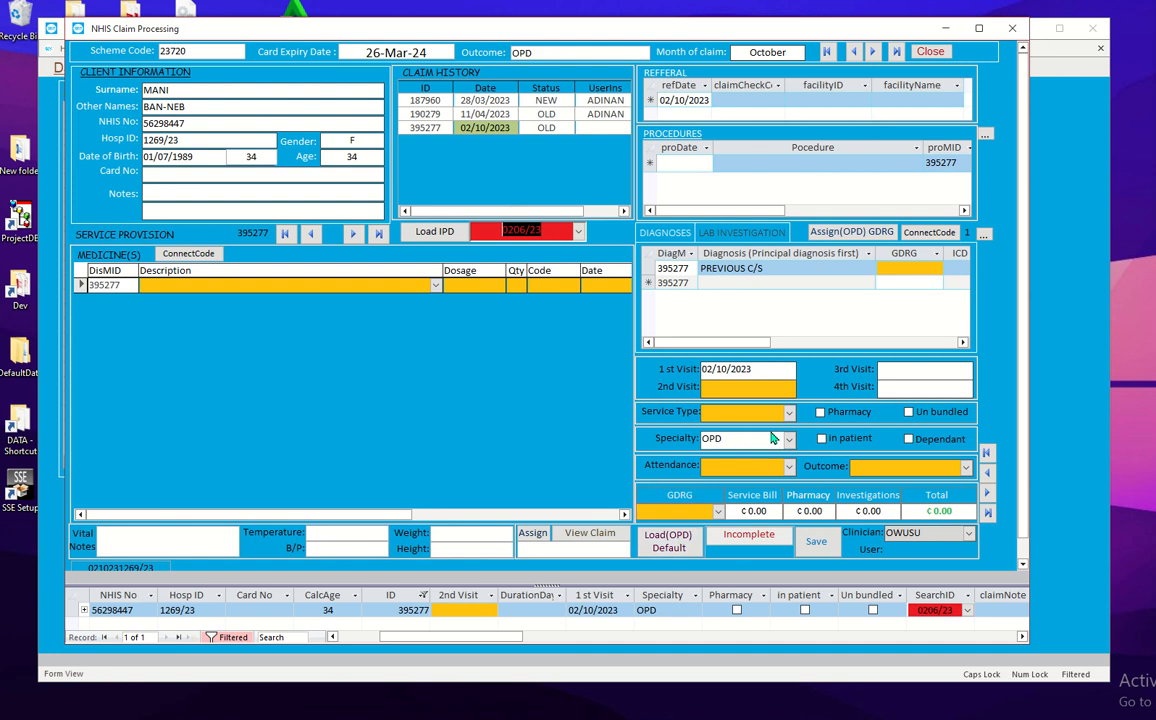
Step: Load the default OPD visit details into the claim and close the claim form
{"action": "left_click", "coordinate": [676, 546]}
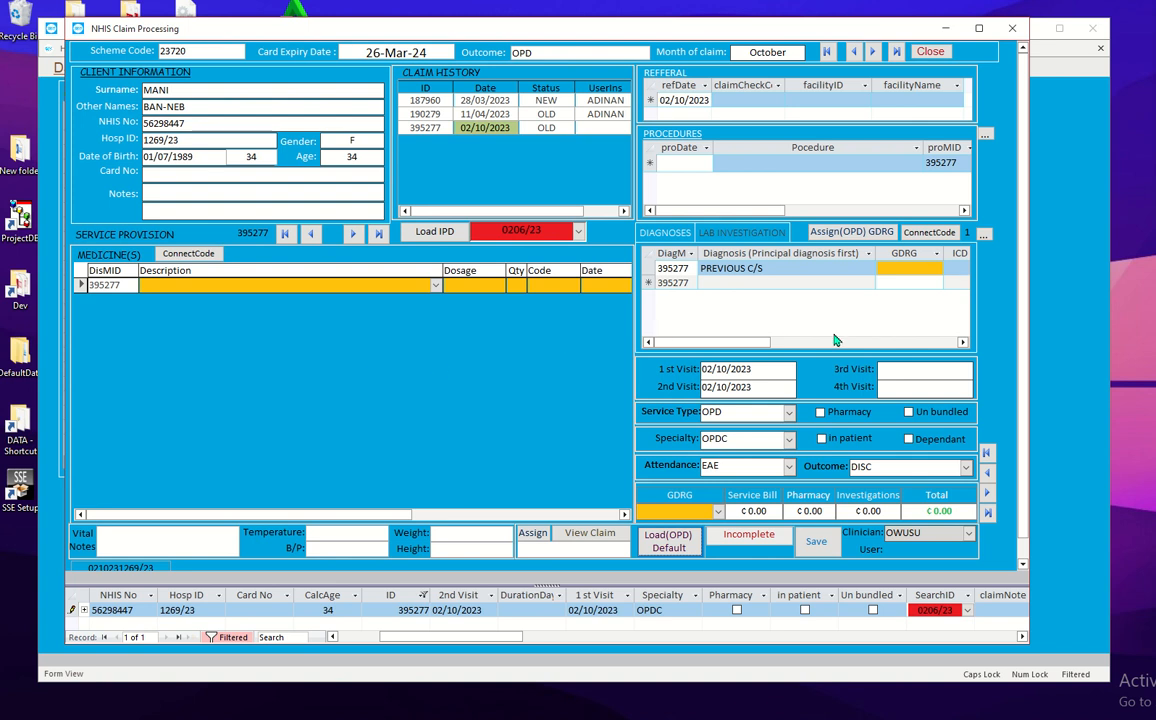
{"action": "left_click", "coordinate": [940, 51]}
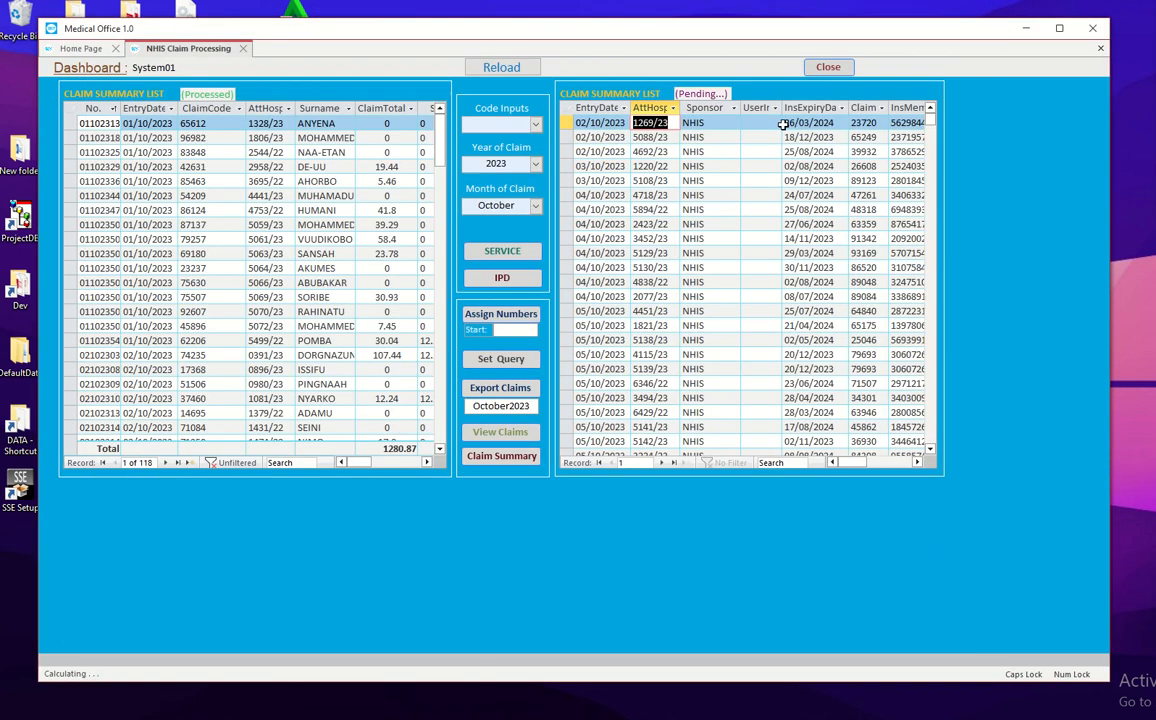
{"action": "left_click", "coordinate": [645, 138]}
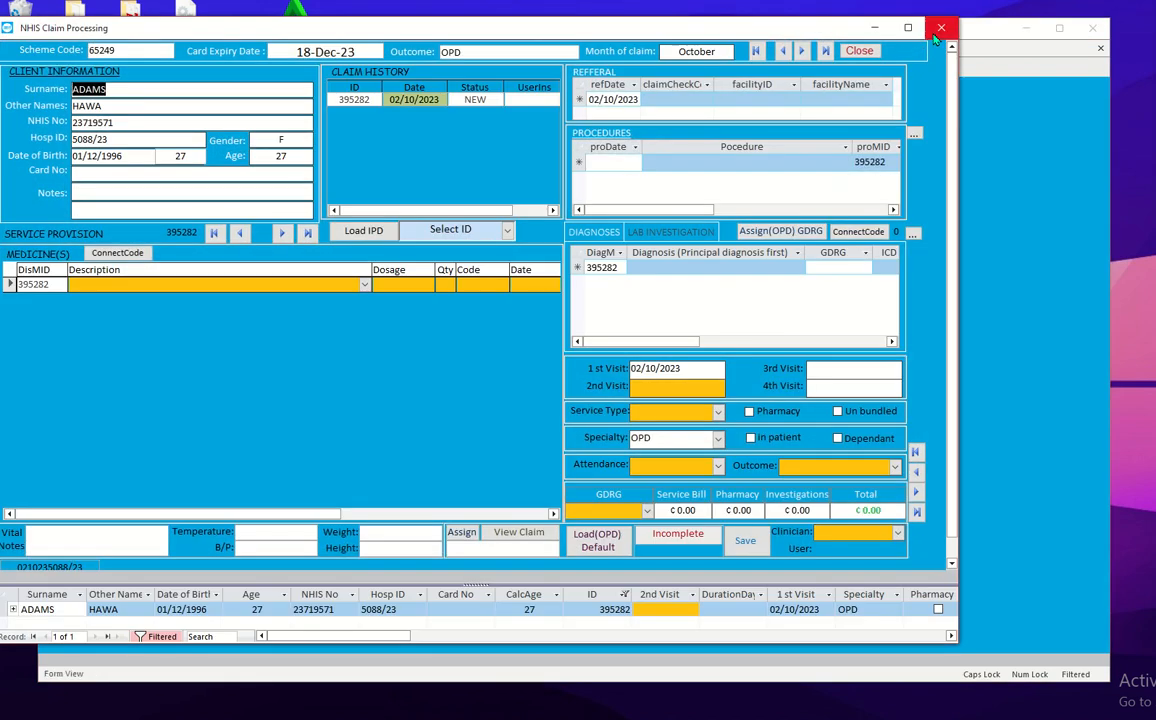
{"action": "left_click", "coordinate": [938, 30]}
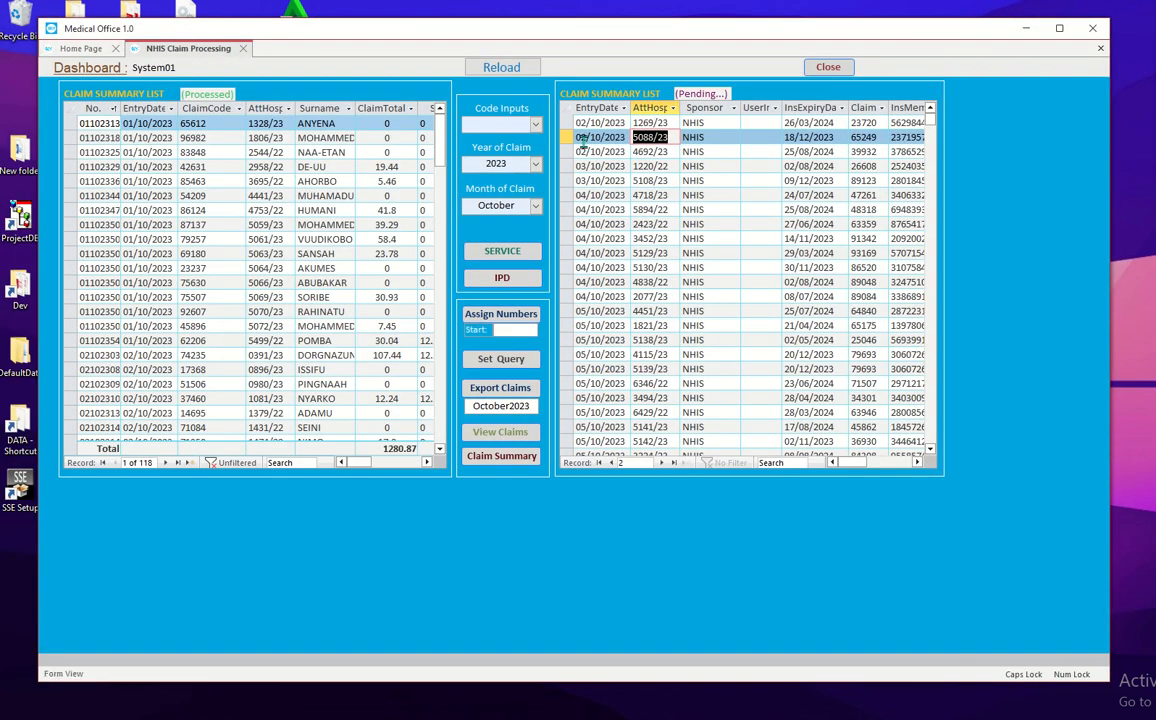
{"action": "left_click", "coordinate": [510, 256]}
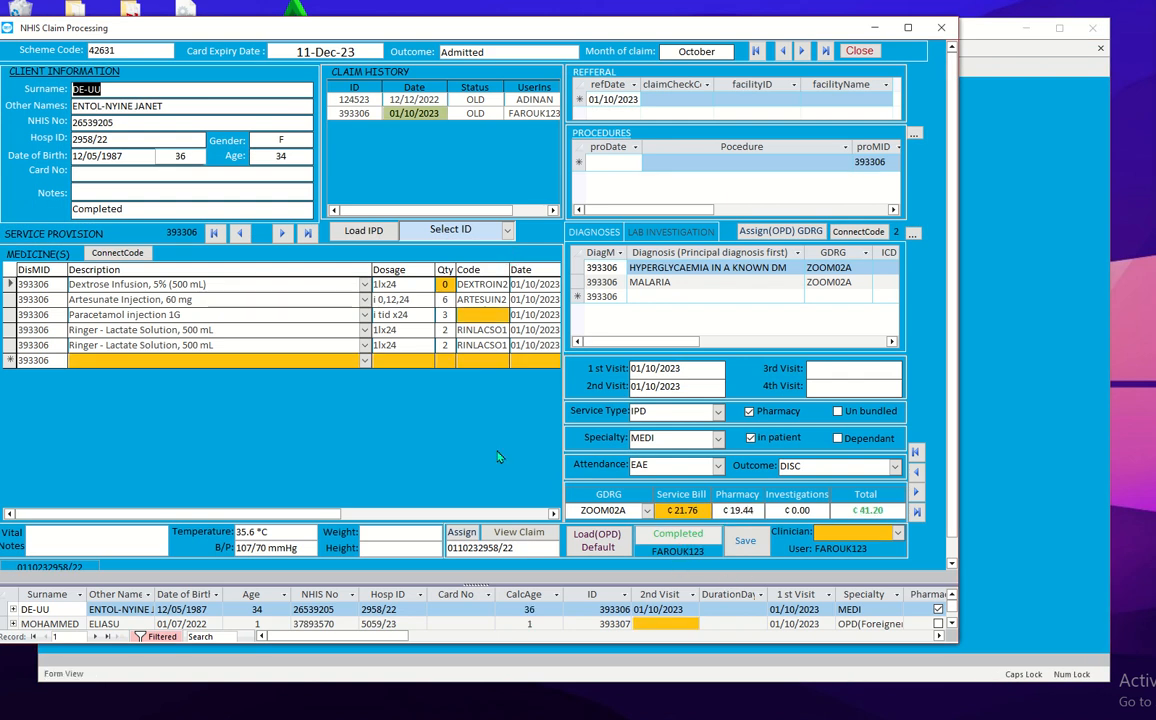
{"action": "left_click", "coordinate": [279, 239]}
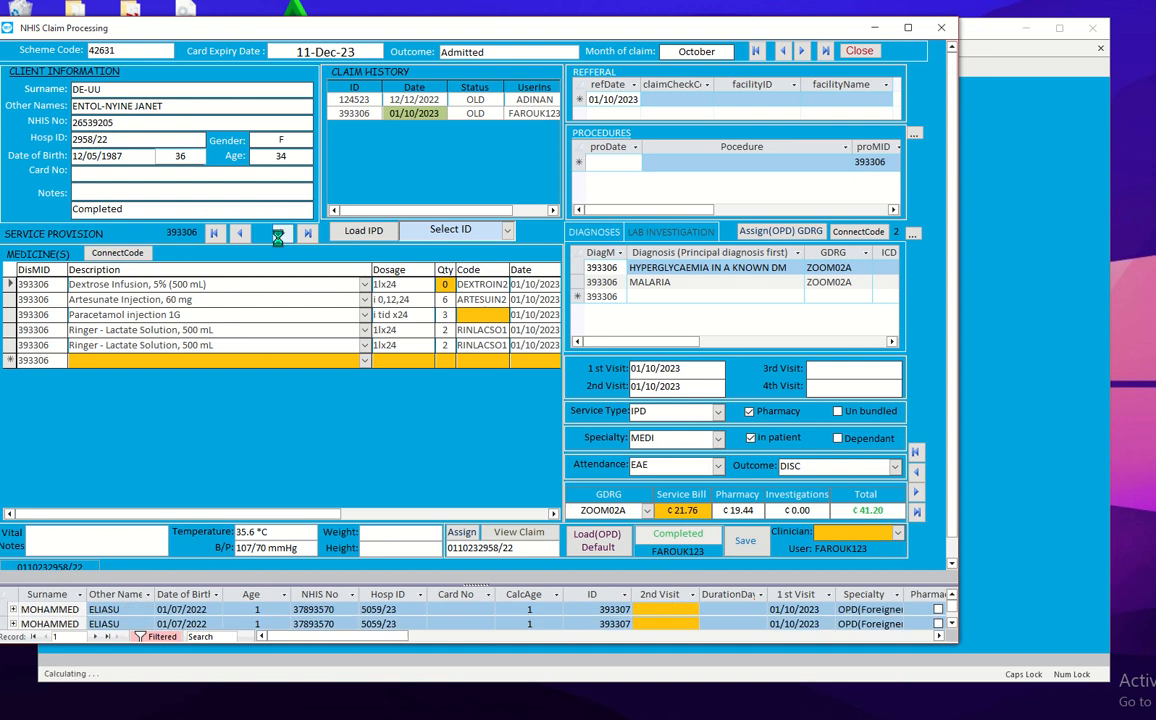
{"action": "left_click", "coordinate": [280, 236]}
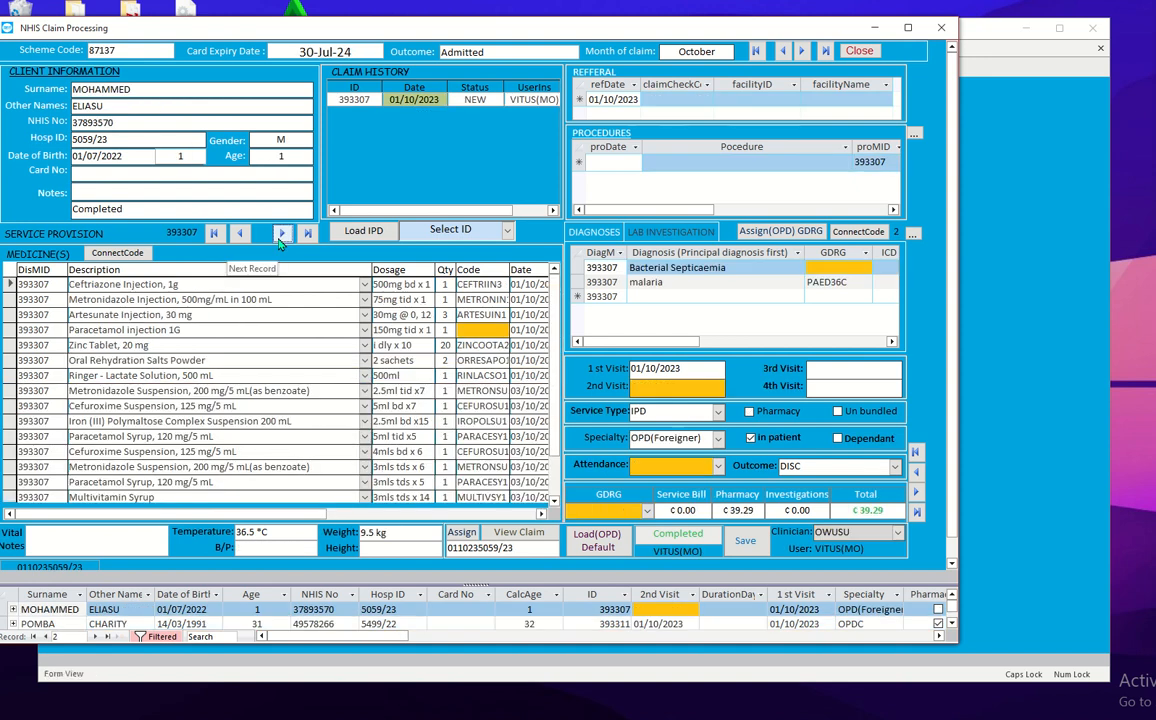
{"action": "left_click", "coordinate": [279, 236]}
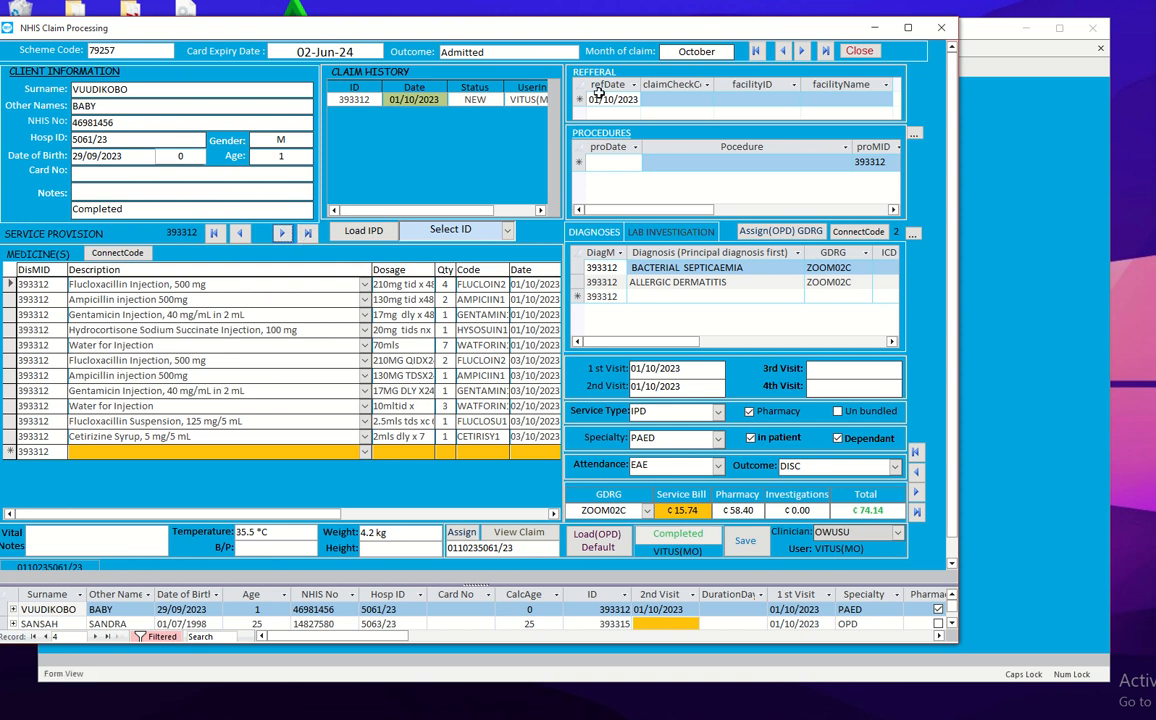
{"action": "left_click_drag", "start_coordinate": [595, 38], "coordinate": [719, 27]}
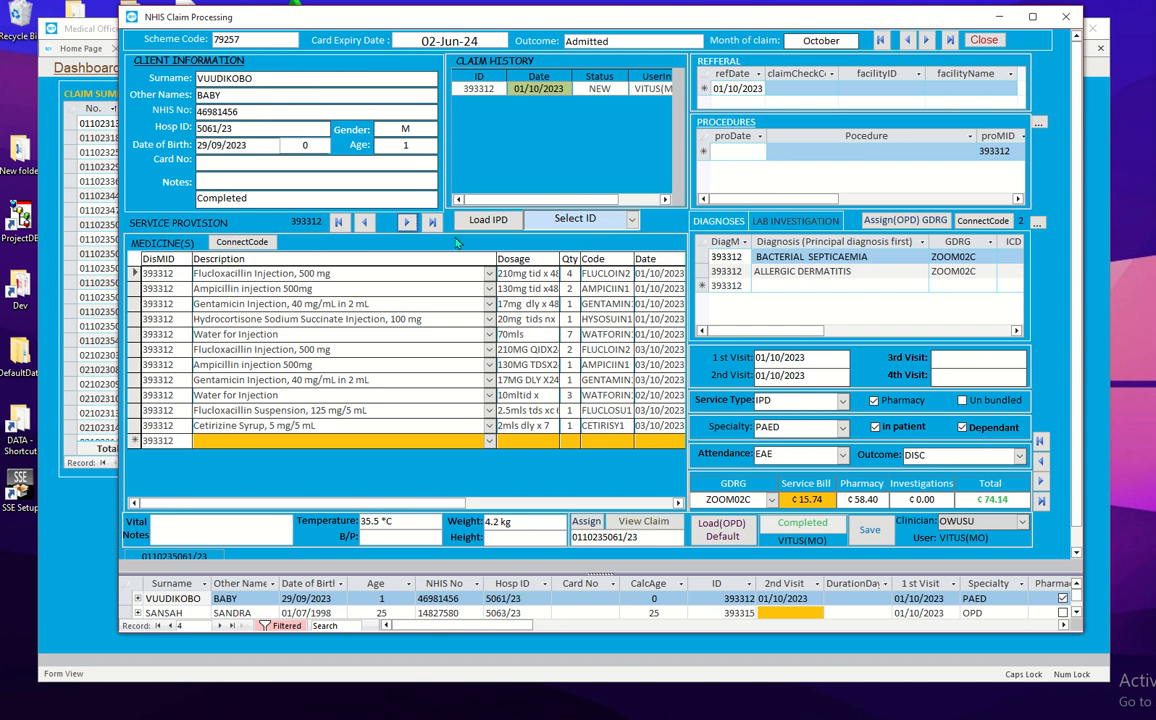
{"action": "left_click", "coordinate": [407, 222]}
{"action": "left_click", "coordinate": [407, 222]}
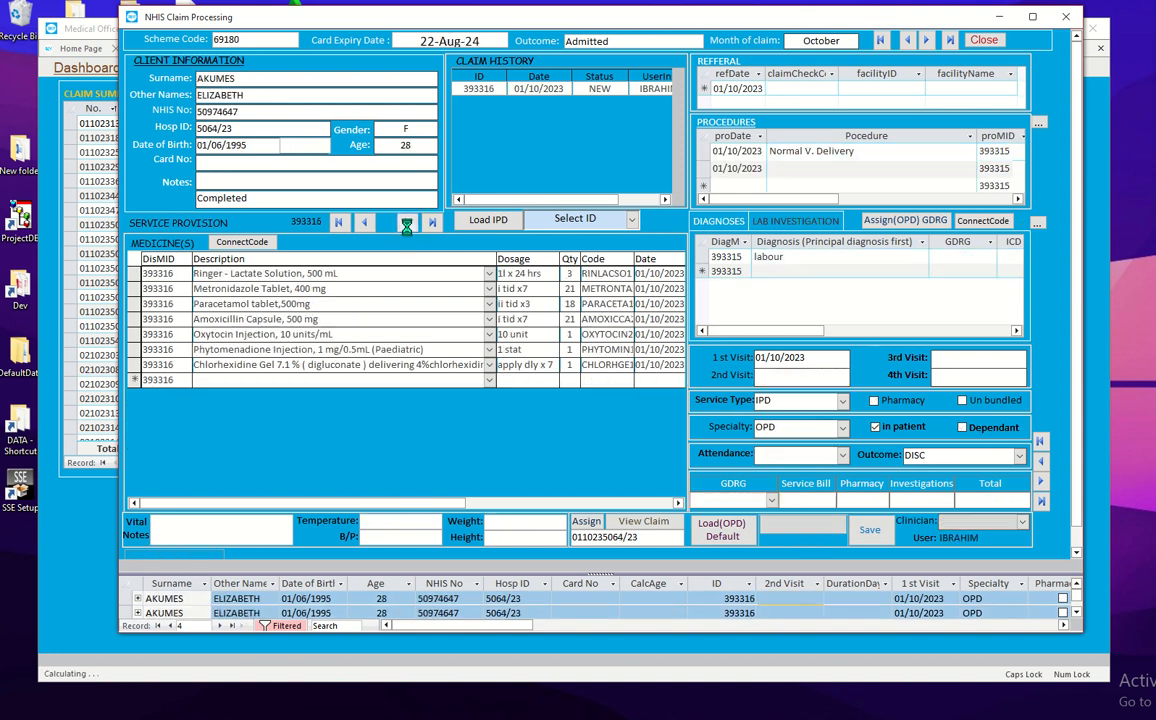
{"action": "left_click", "coordinate": [407, 222]}
{"action": "left_click", "coordinate": [407, 222]}
{"action": "left_click", "coordinate": [407, 222]}
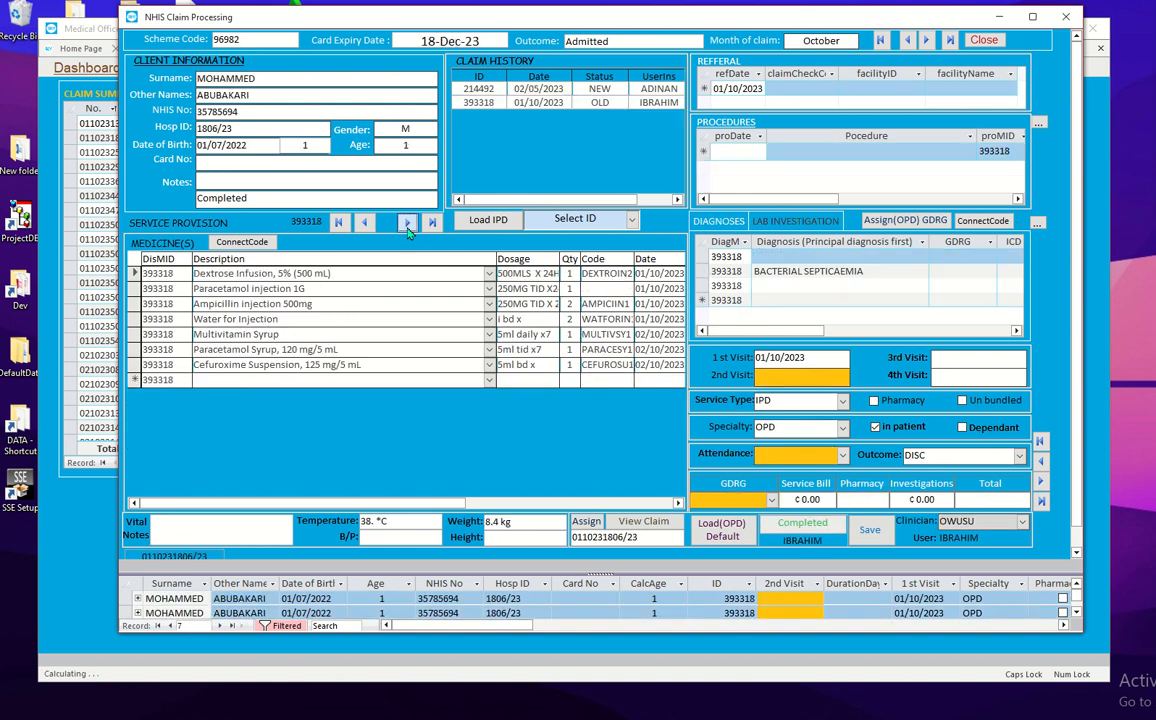
{"action": "left_click", "coordinate": [407, 222]}
{"action": "left_click", "coordinate": [407, 222]}
{"action": "left_click", "coordinate": [407, 222]}
{"action": "left_click", "coordinate": [407, 222]}
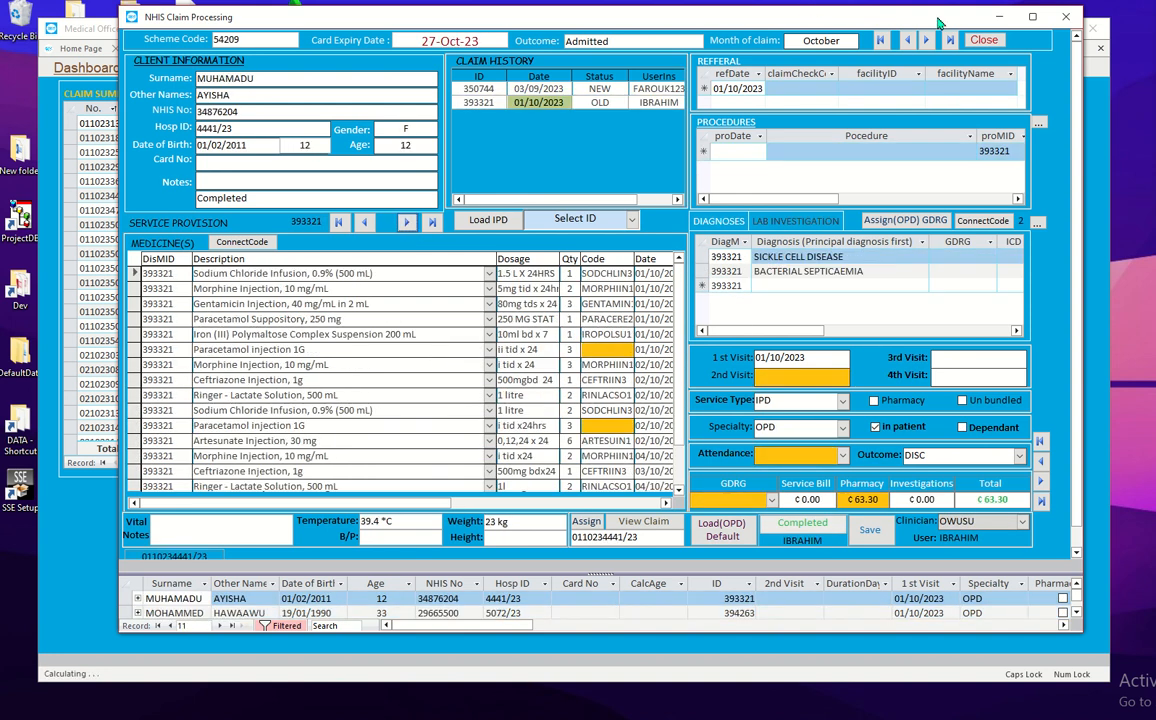
{"action": "left_click", "coordinate": [950, 40]}
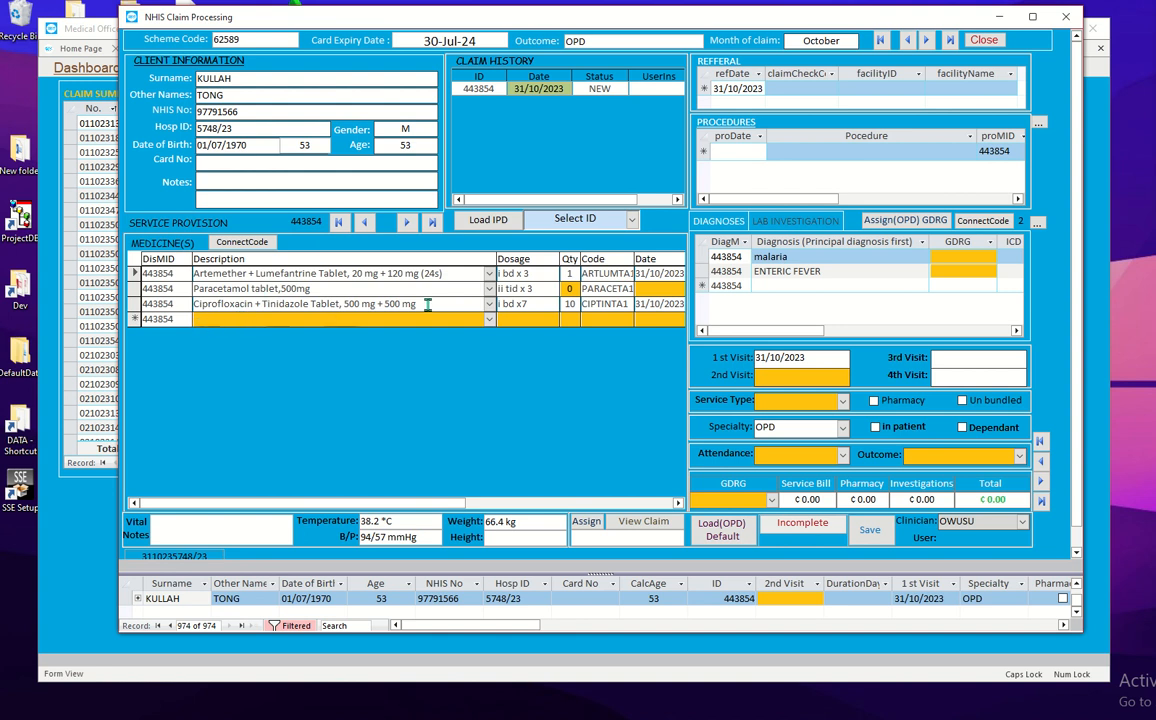
Step: Add a fourth medicine row: Cefuroxime Injection 750 mg, dosage I BD X 3, quantity 15
{"action": "left_click", "coordinate": [251, 320]}
{"action": "left_click", "coordinate": [428, 304]}
{"action": "left_click", "coordinate": [458, 318]}
{"action": "type", "text": "m"}
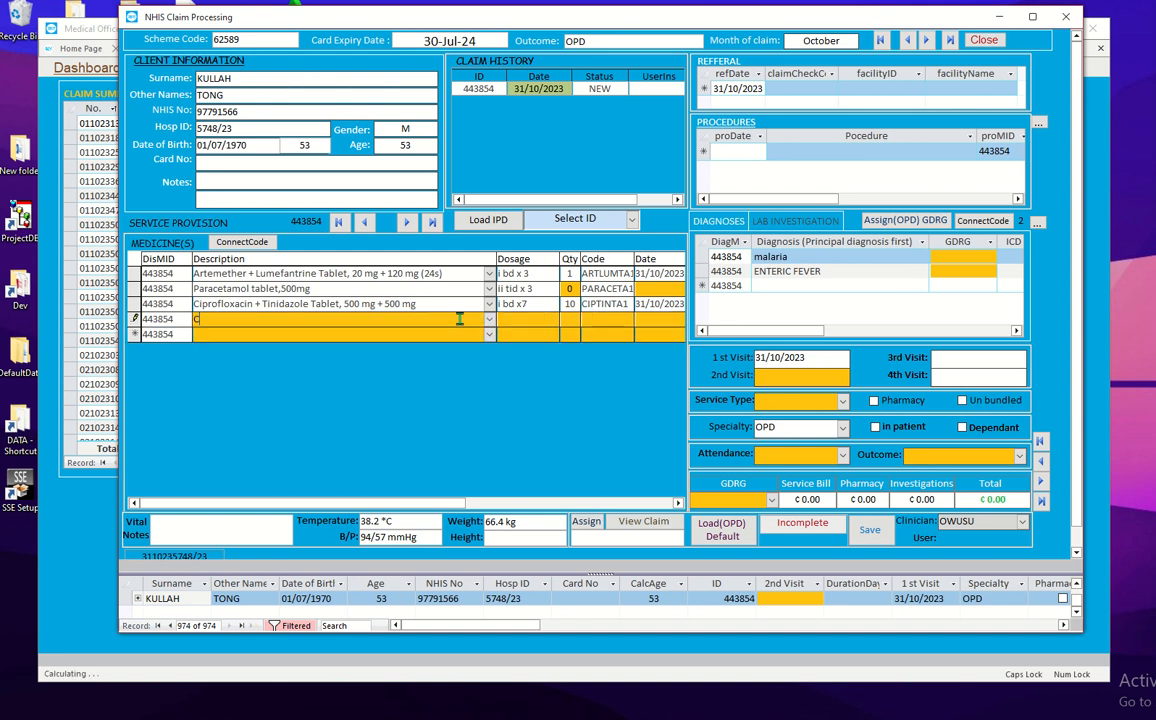
{"action": "left_click", "coordinate": [489, 321]}
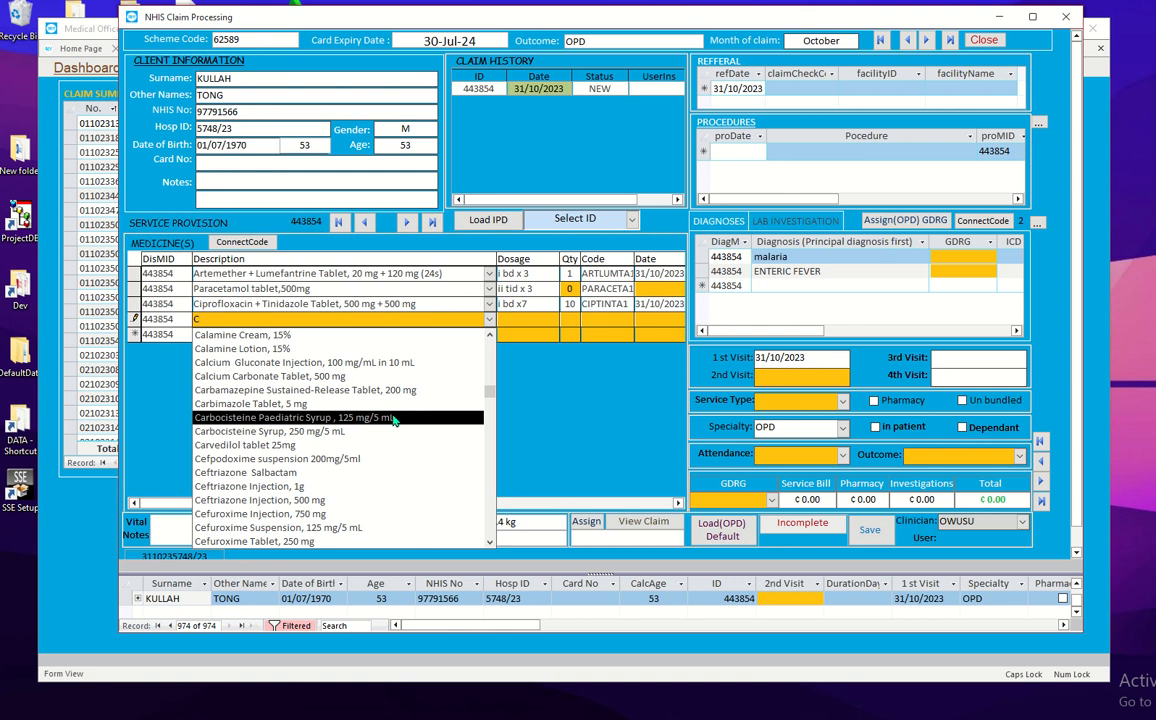
{"action": "left_click", "coordinate": [331, 513]}
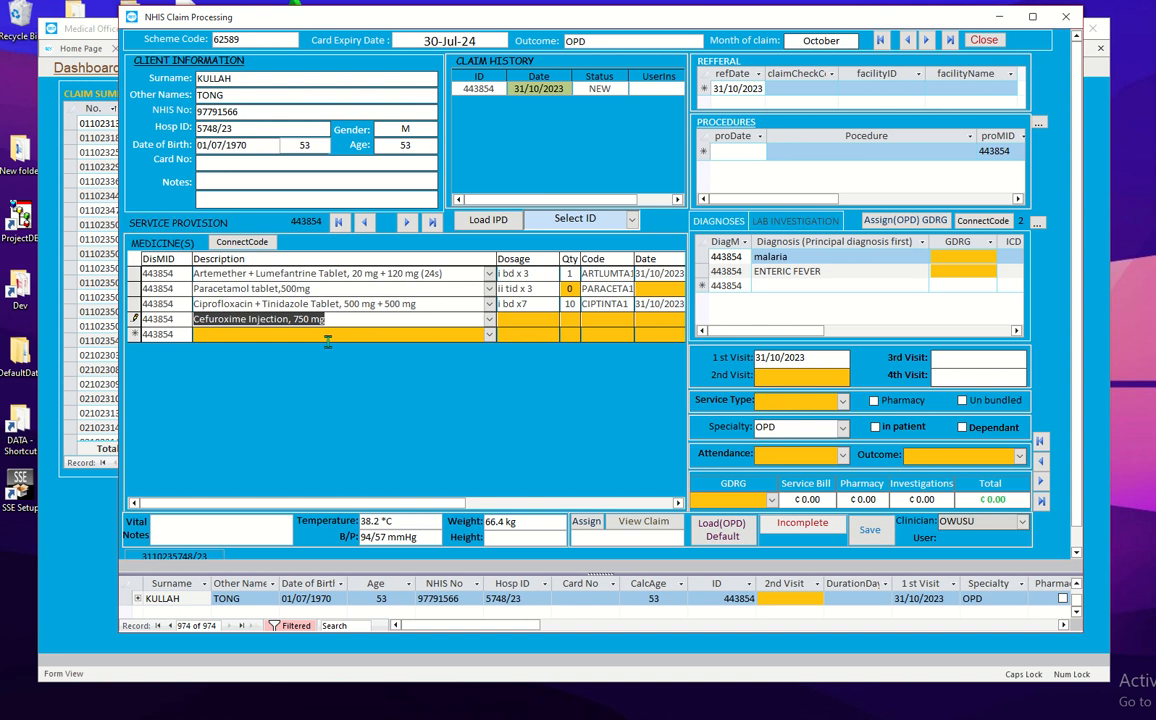
{"action": "left_click", "coordinate": [513, 320]}
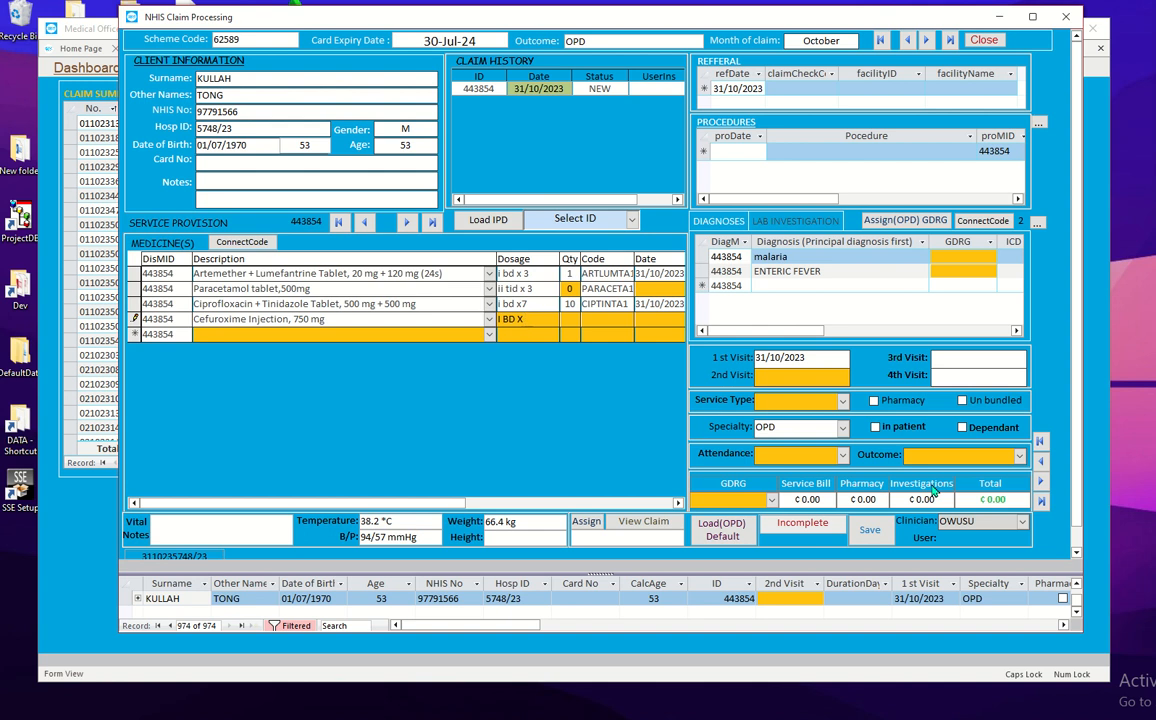
{"action": "key", "text": "Tab"}
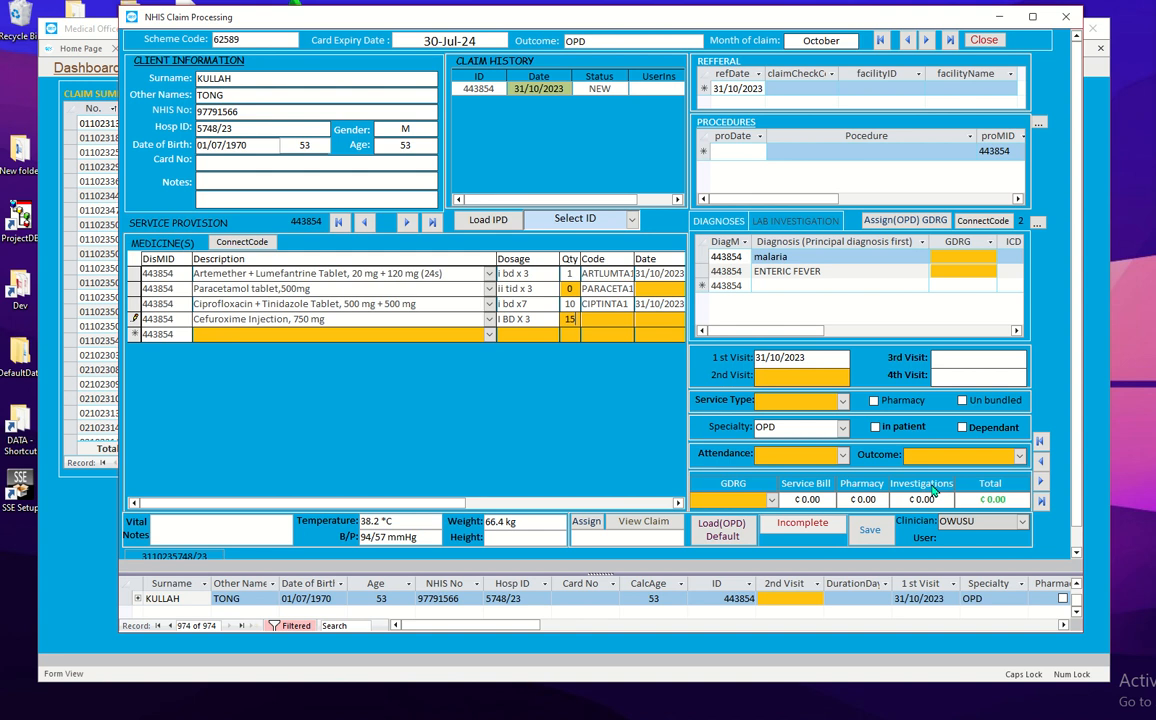
{"action": "key", "text": "Tab"}
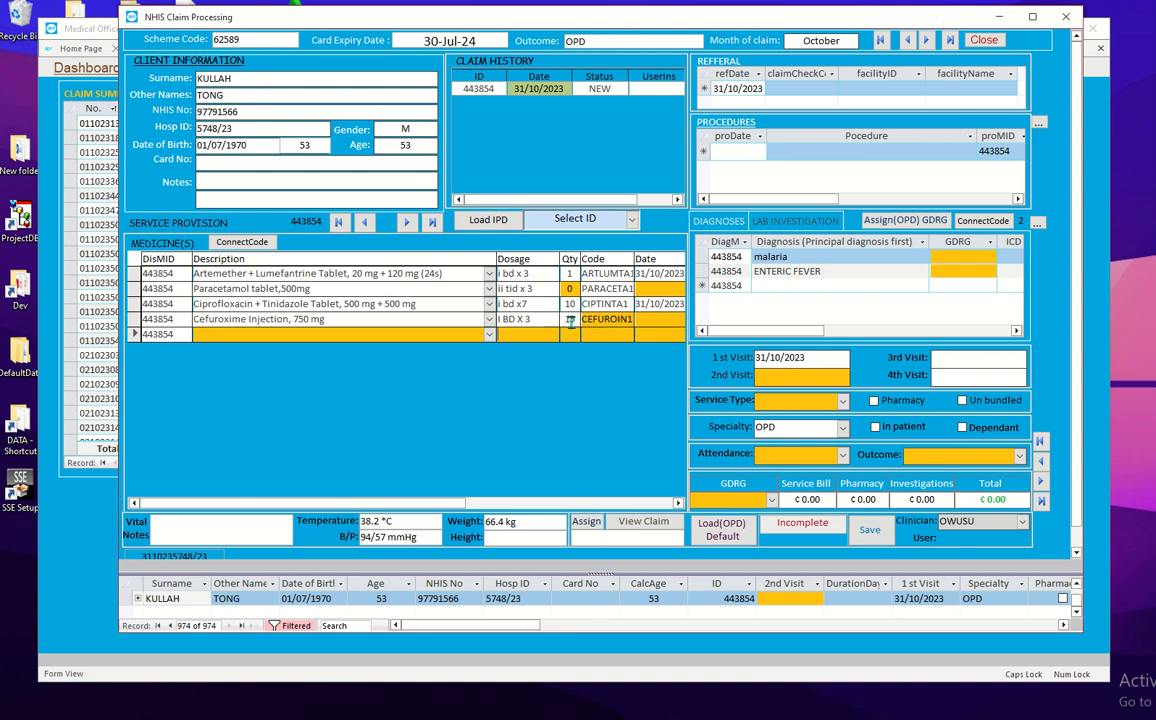
Step: Set the Cefuroxime entry's date to 07/11/2023 and select Paracetamol's quantity of 0
{"action": "left_click", "coordinate": [658, 320]}
{"action": "left_click", "coordinate": [678, 505]}
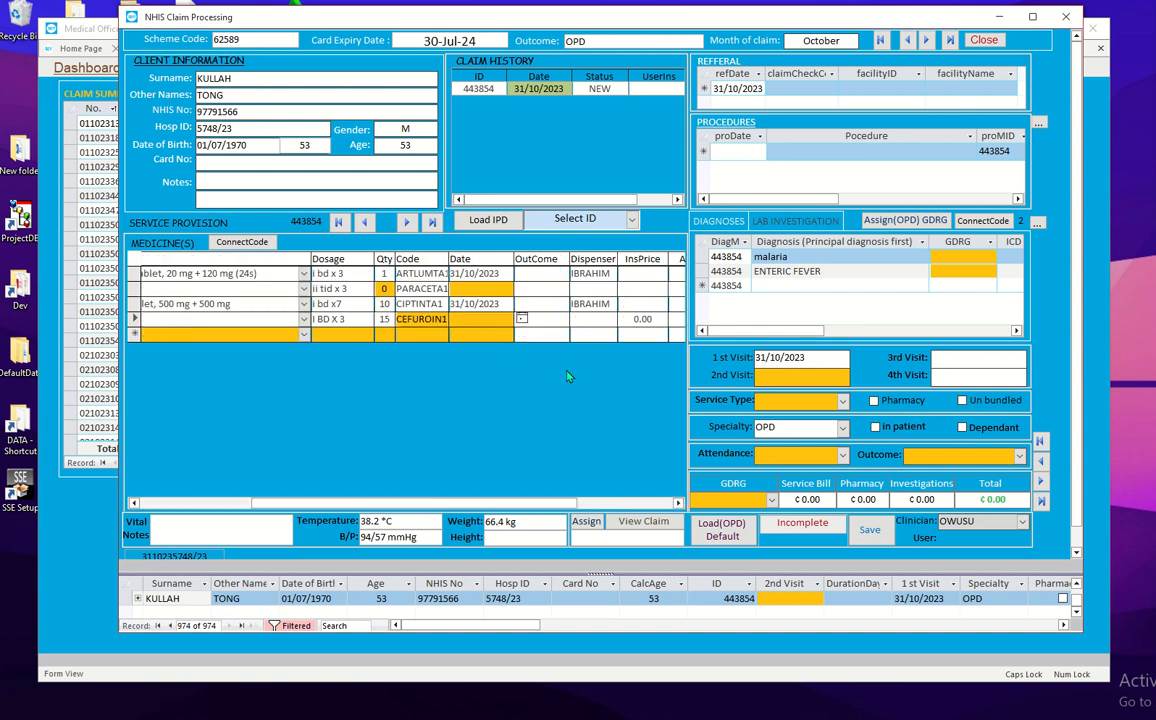
{"action": "left_click", "coordinate": [521, 318]}
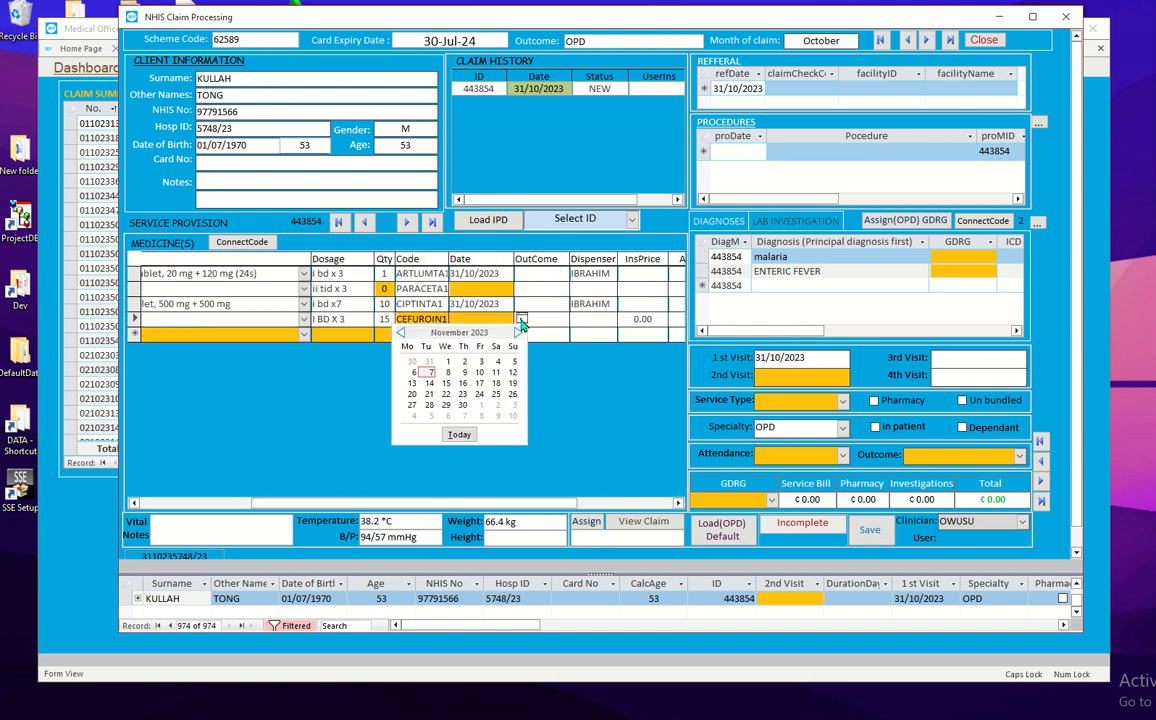
{"action": "left_click", "coordinate": [429, 372]}
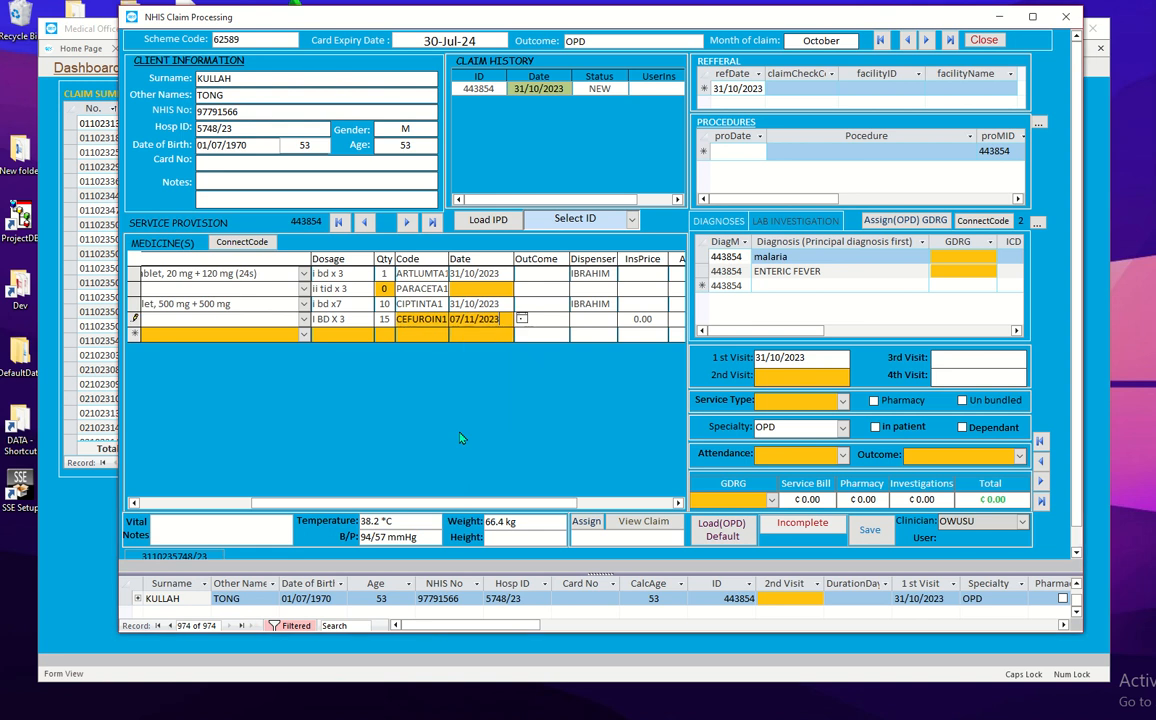
{"action": "left_click", "coordinate": [353, 336]}
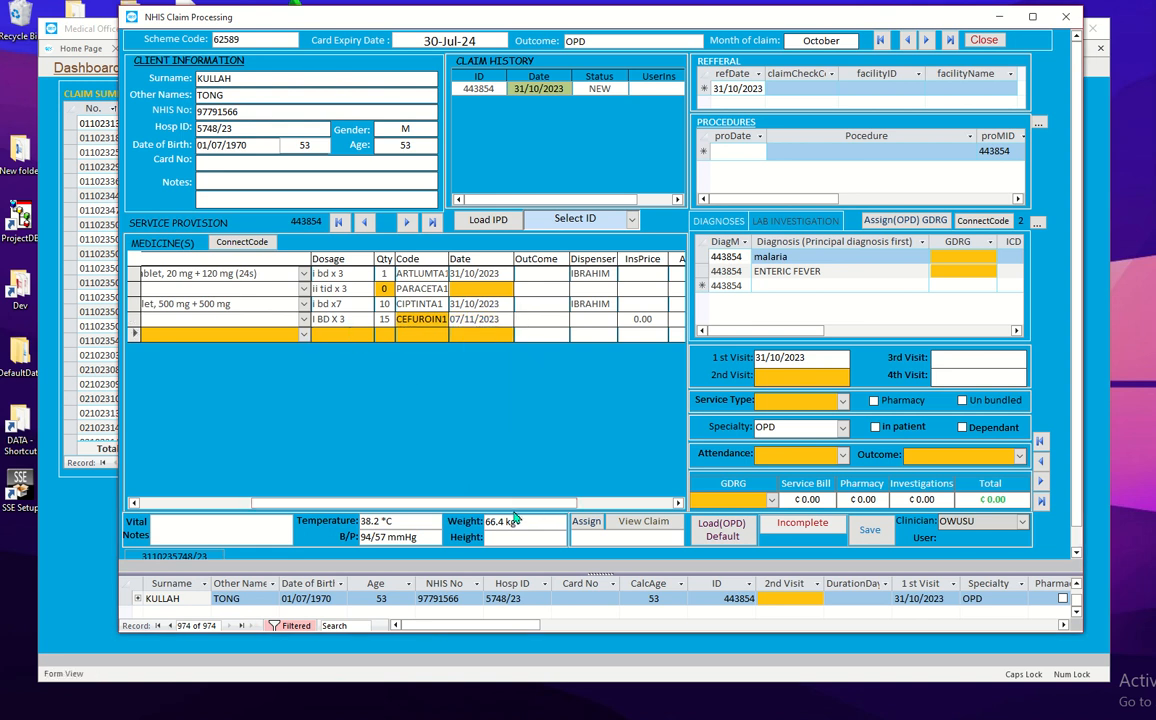
{"action": "left_click_drag", "start_coordinate": [399, 503], "coordinate": [247, 499]}
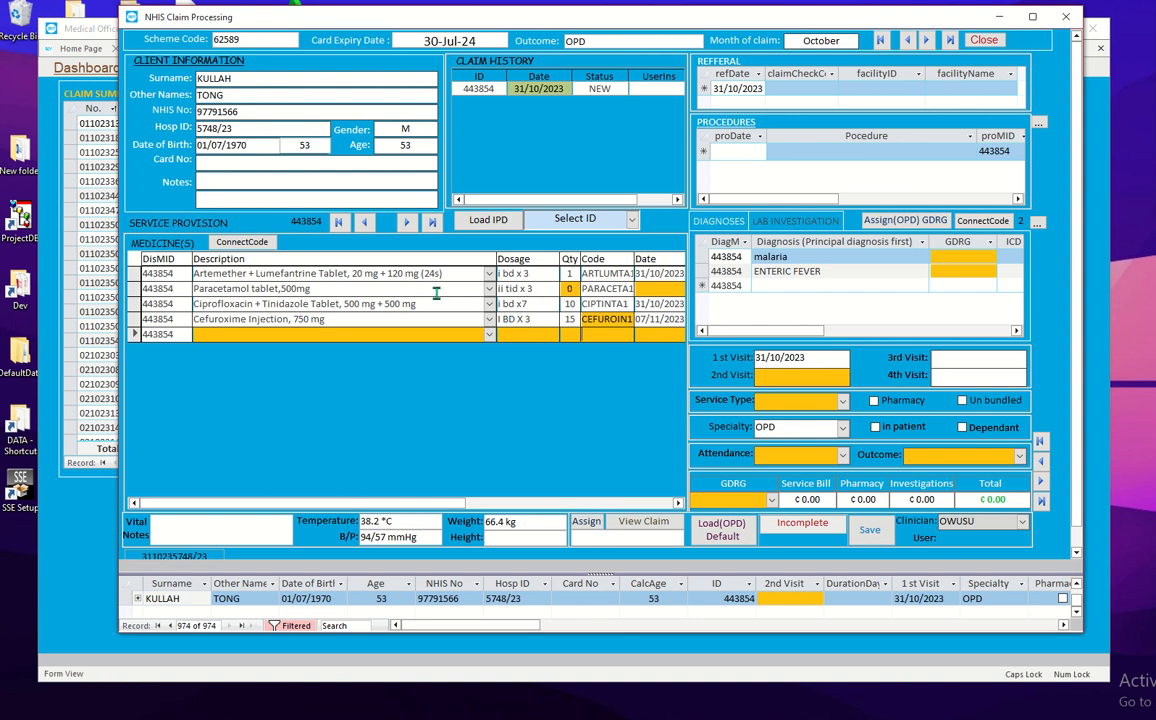
{"action": "left_click", "coordinate": [566, 289]}
{"action": "left_click", "coordinate": [677, 505]}
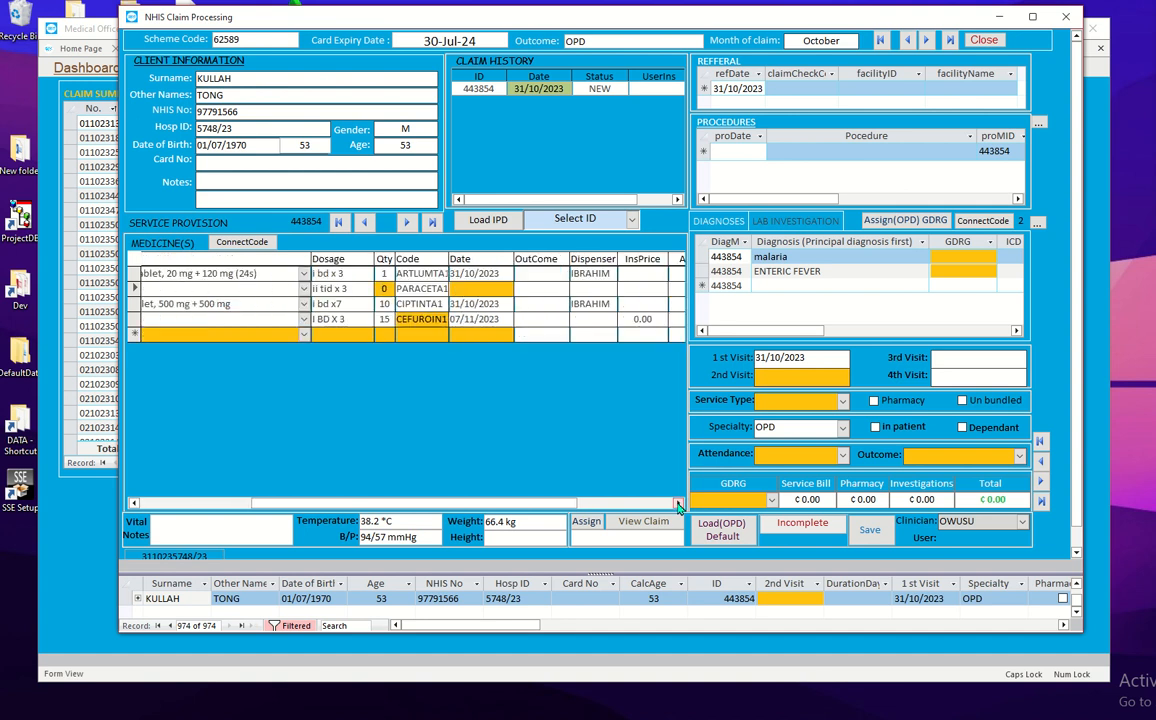
Step: Change the Paracetamol tablet 500 mg quantity from 0 to 2
{"action": "left_click", "coordinate": [677, 505]}
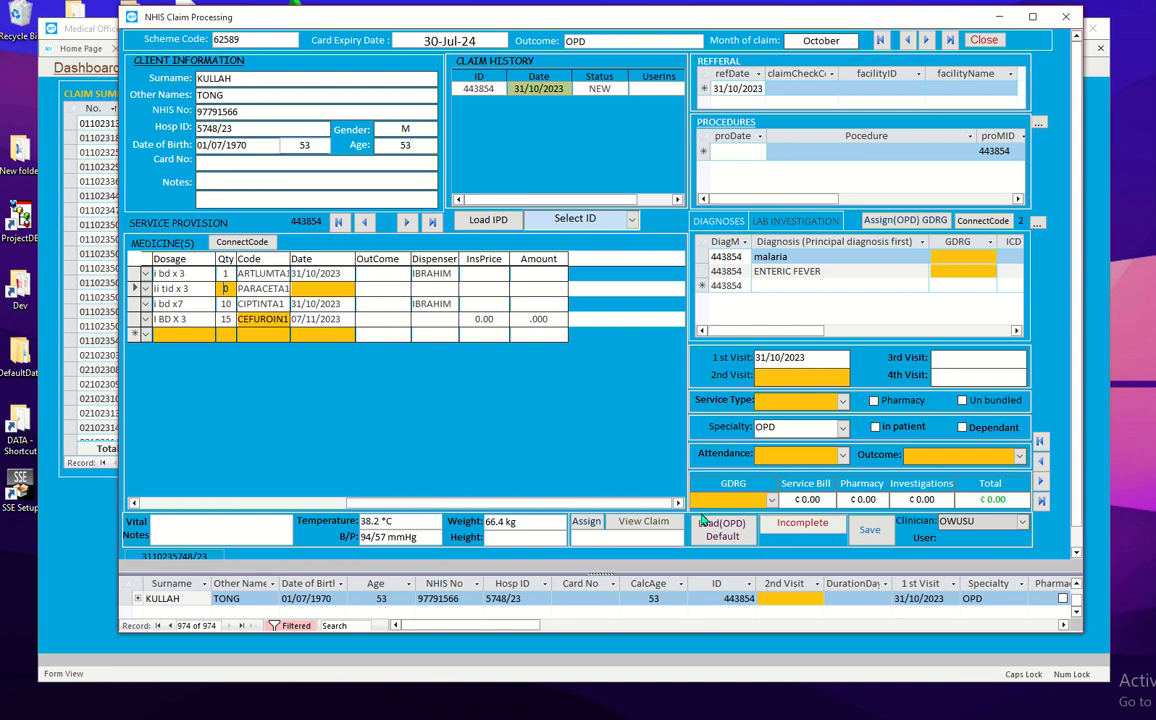
{"action": "left_click_drag", "start_coordinate": [398, 503], "coordinate": [165, 508]}
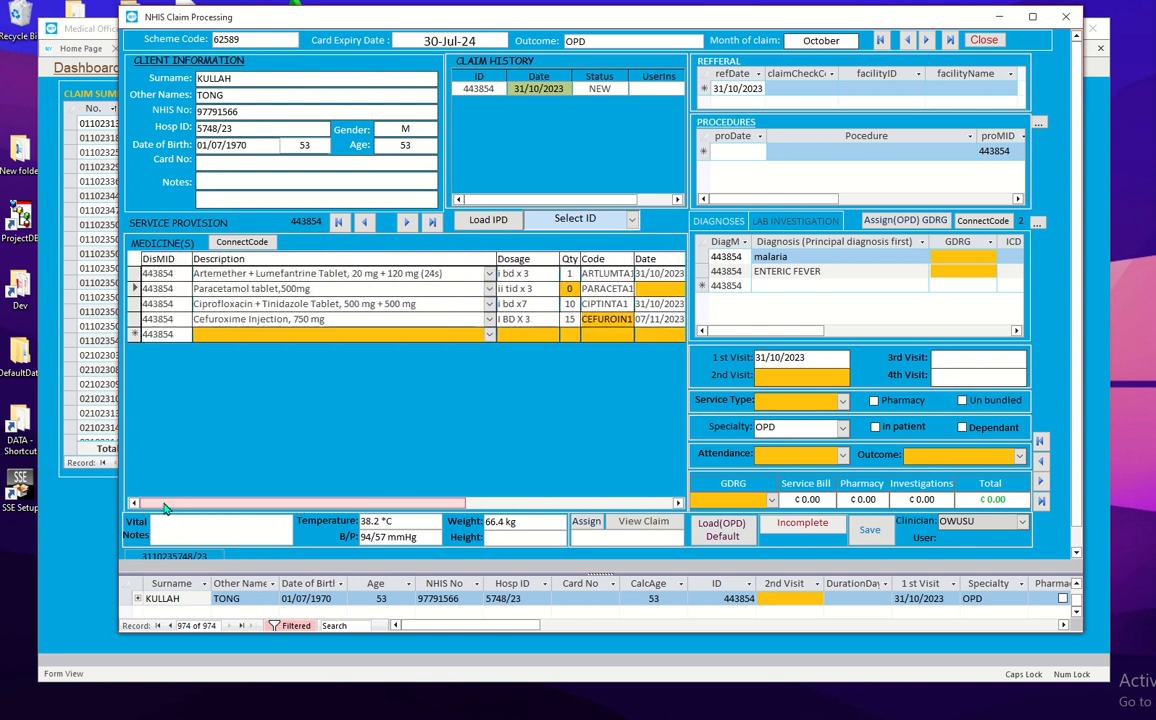
{"action": "left_click", "coordinate": [577, 291]}
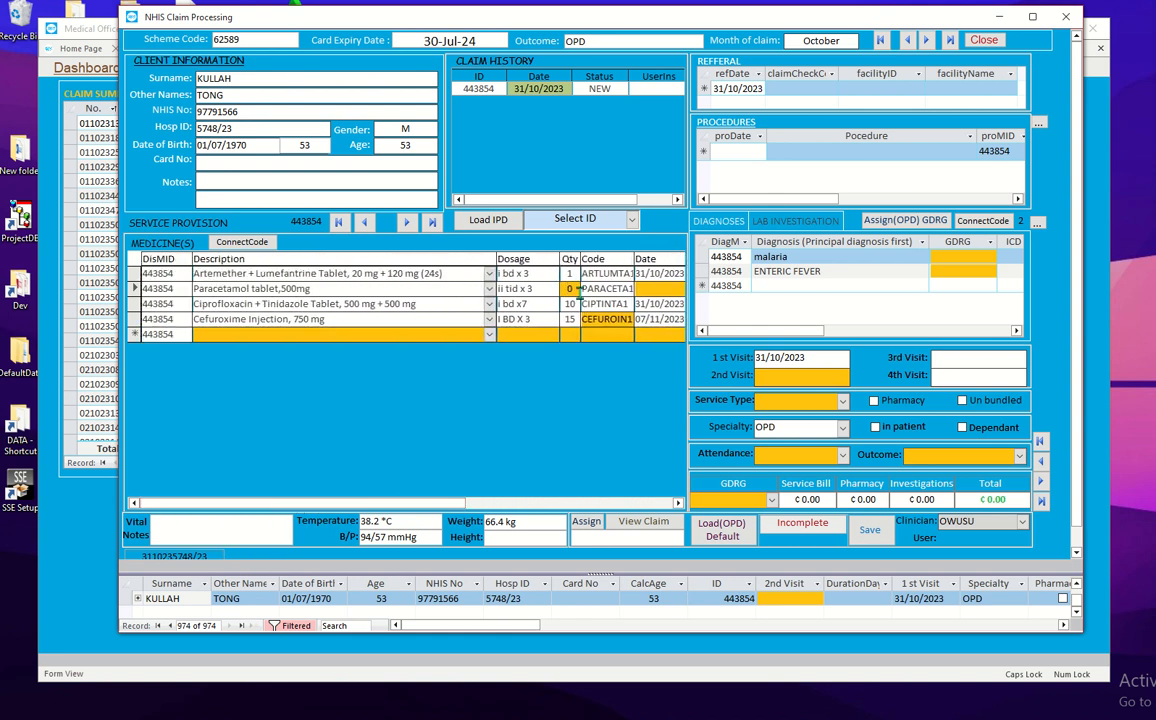
{"action": "double_click", "coordinate": [577, 291]}
{"action": "key", "text": "Tab"}
{"action": "left_click", "coordinate": [647, 292]}
{"action": "left_click", "coordinate": [253, 303]}
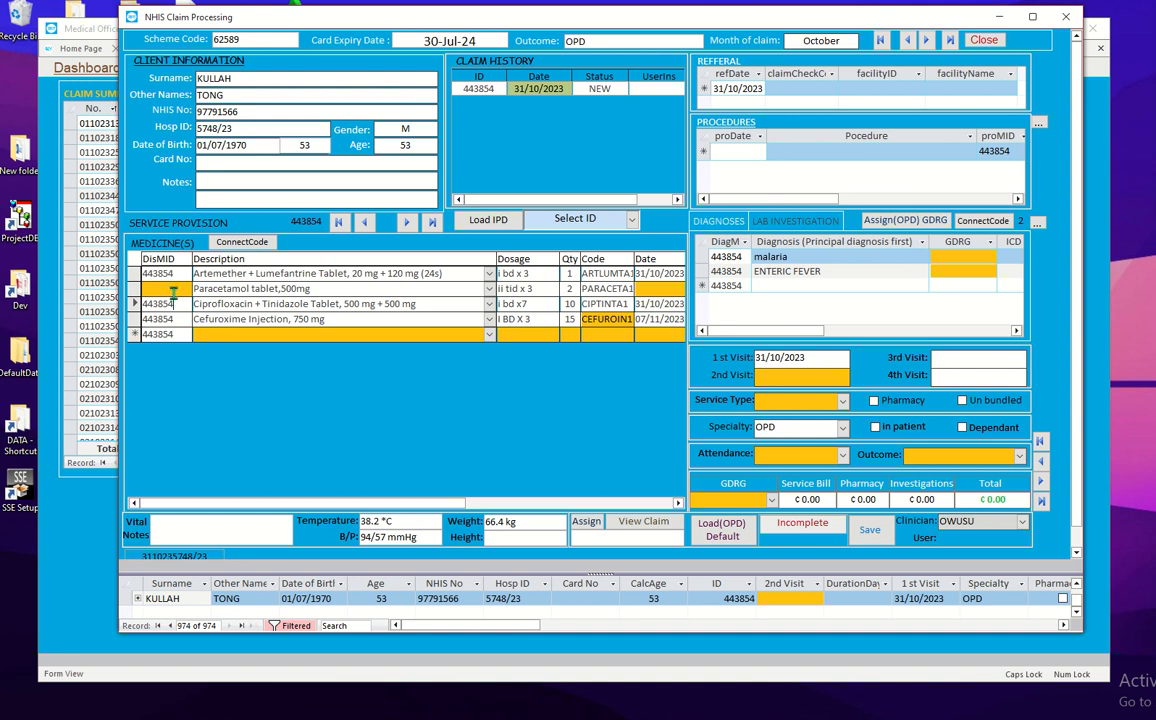
{"action": "left_click", "coordinate": [239, 245]}
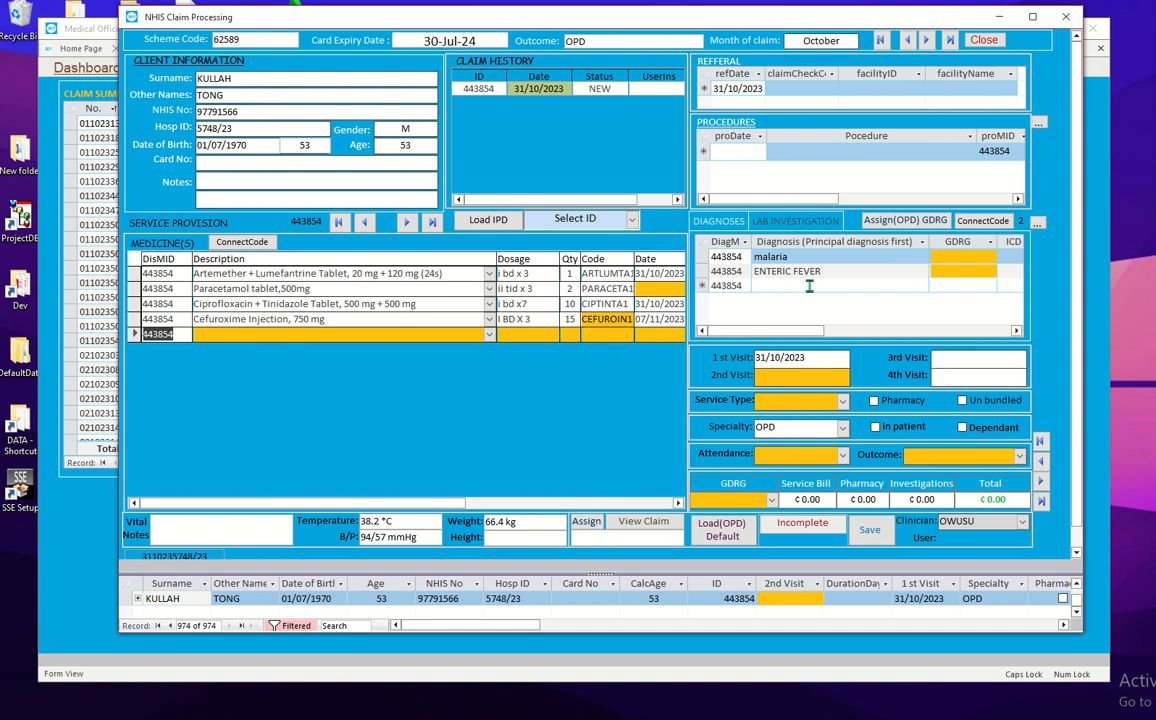
{"action": "left_click", "coordinate": [875, 287]}
{"action": "left_click", "coordinate": [922, 286]}
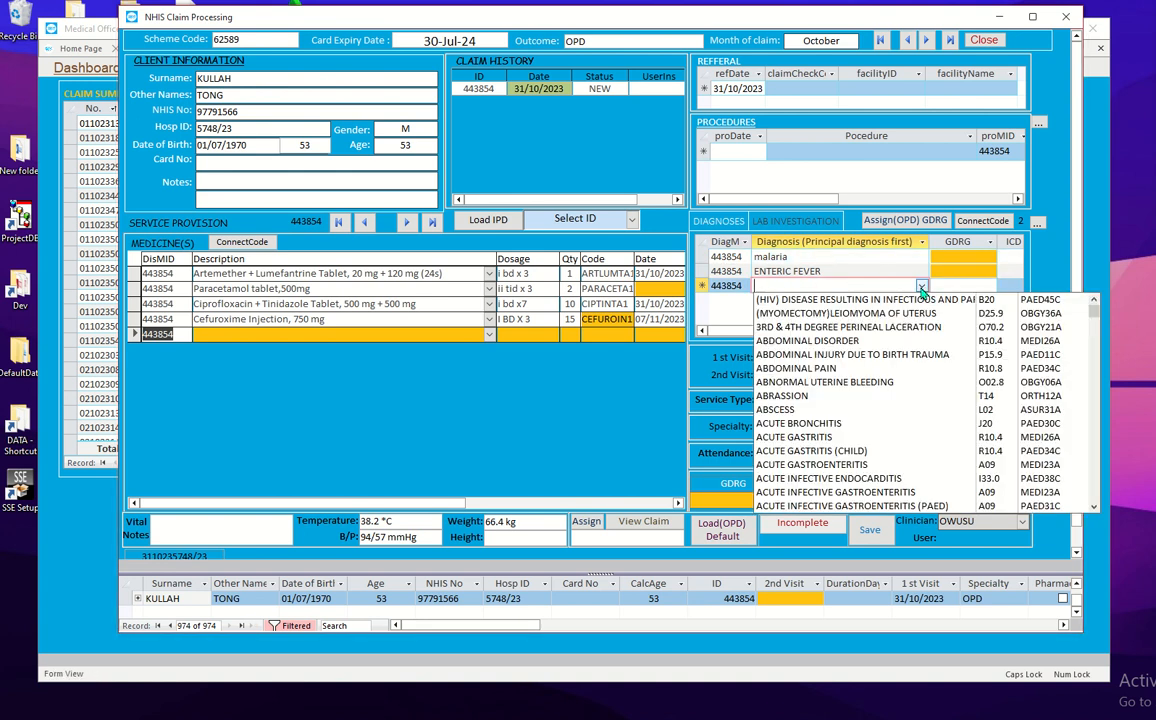
{"action": "left_click", "coordinate": [923, 287]}
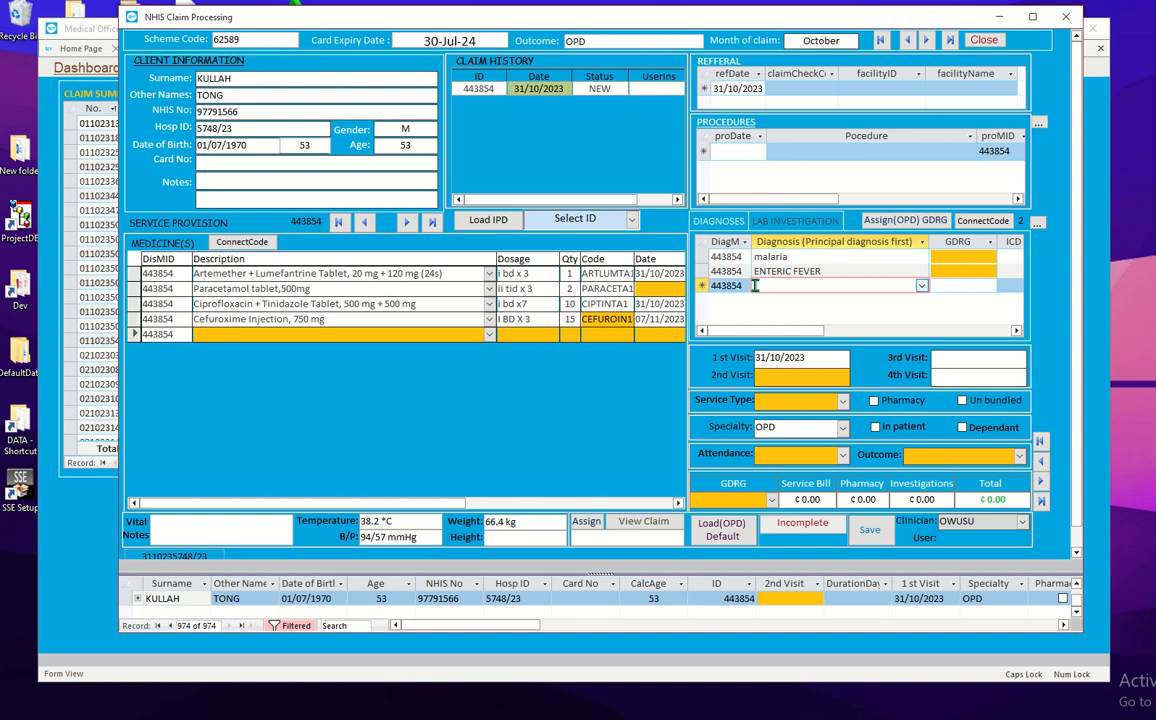
{"action": "left_click_drag", "start_coordinate": [746, 271], "coordinate": [682, 270]}
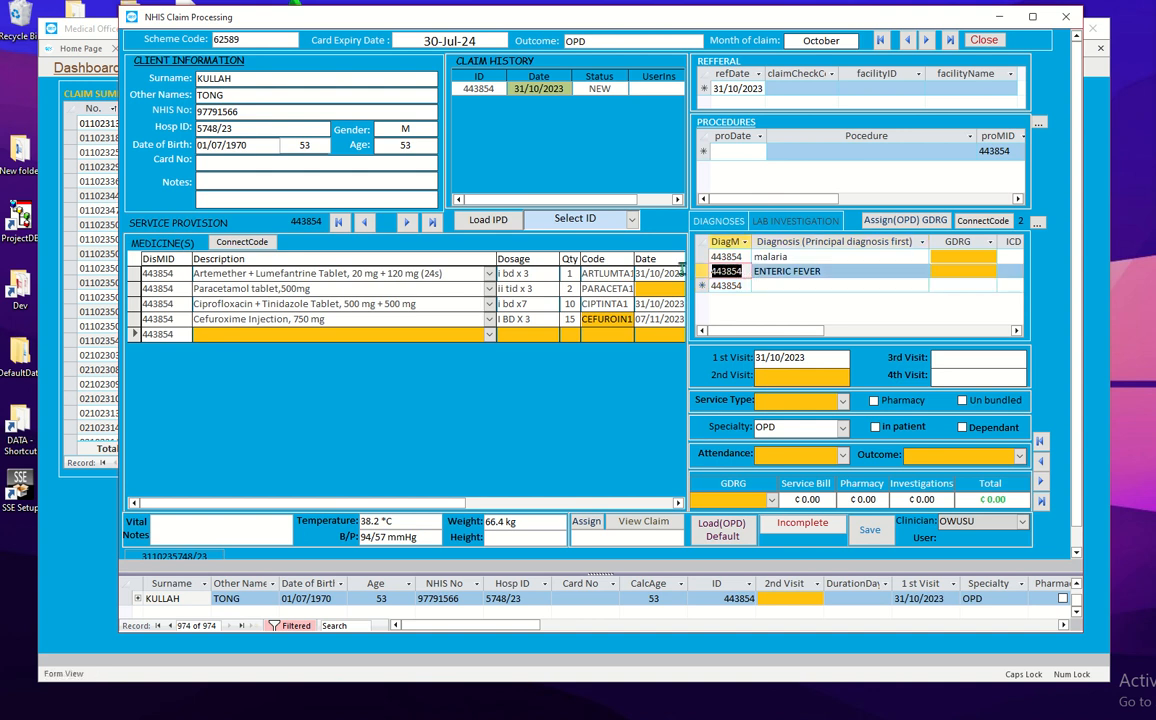
{"action": "key", "text": "Delete"}
{"action": "left_click", "coordinate": [782, 273]}
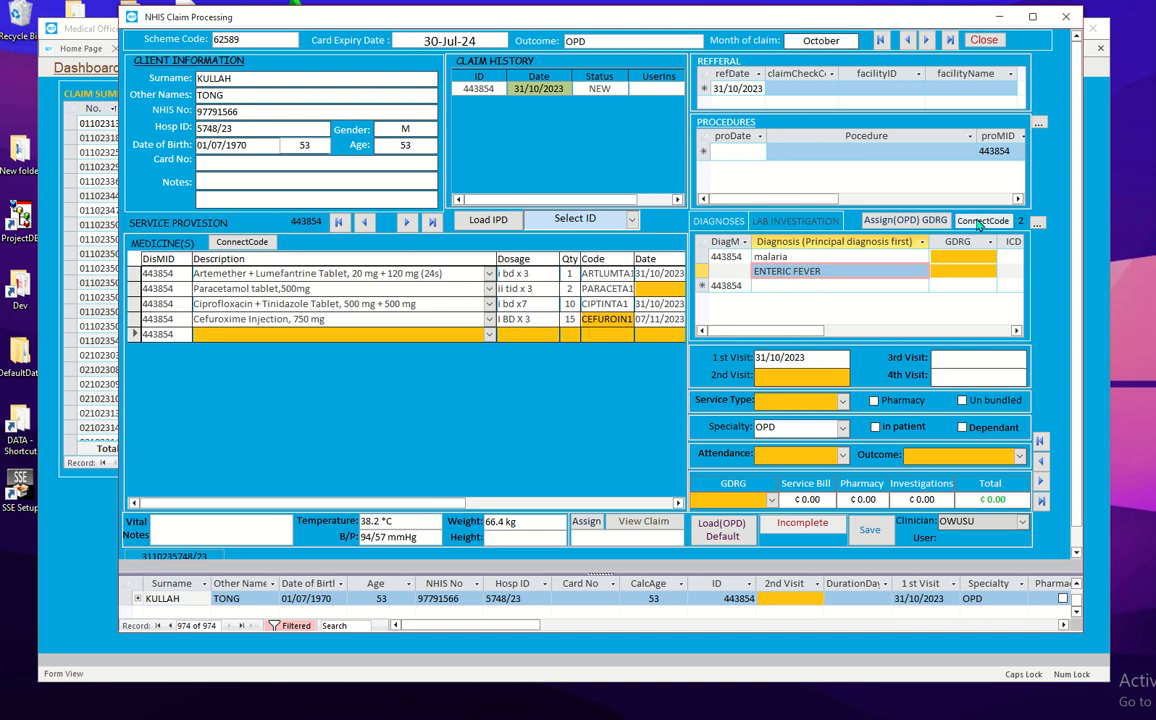
{"action": "left_click", "coordinate": [980, 222]}
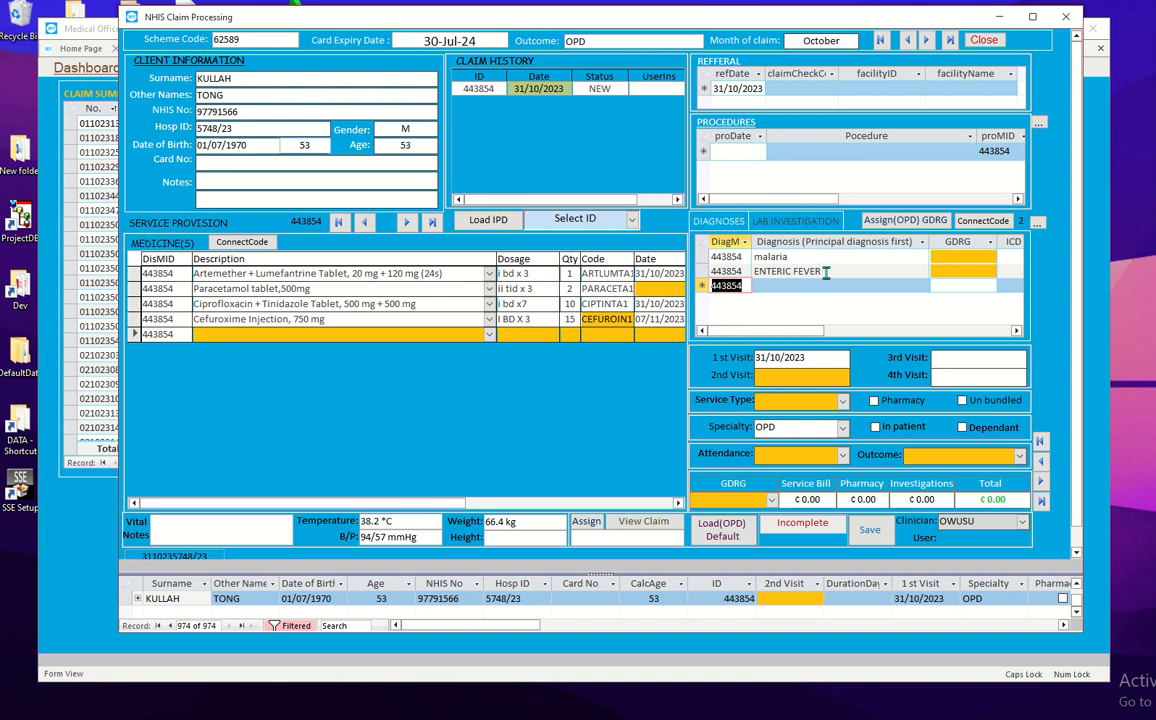
{"action": "left_click", "coordinate": [841, 151]}
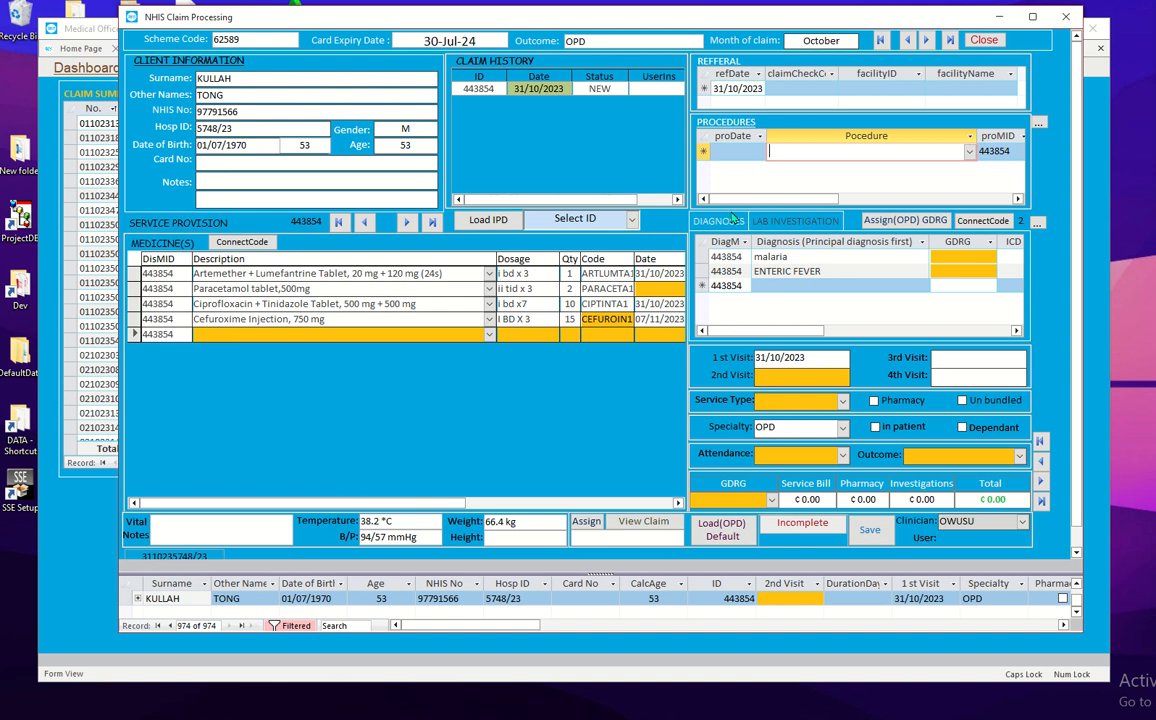
Step: Load OPD defaults: 2nd visit 31/10/2023, OPD service, pharmacy, OPDC specialty, EAE attendance, DISC outcome
{"action": "left_click", "coordinate": [730, 540]}
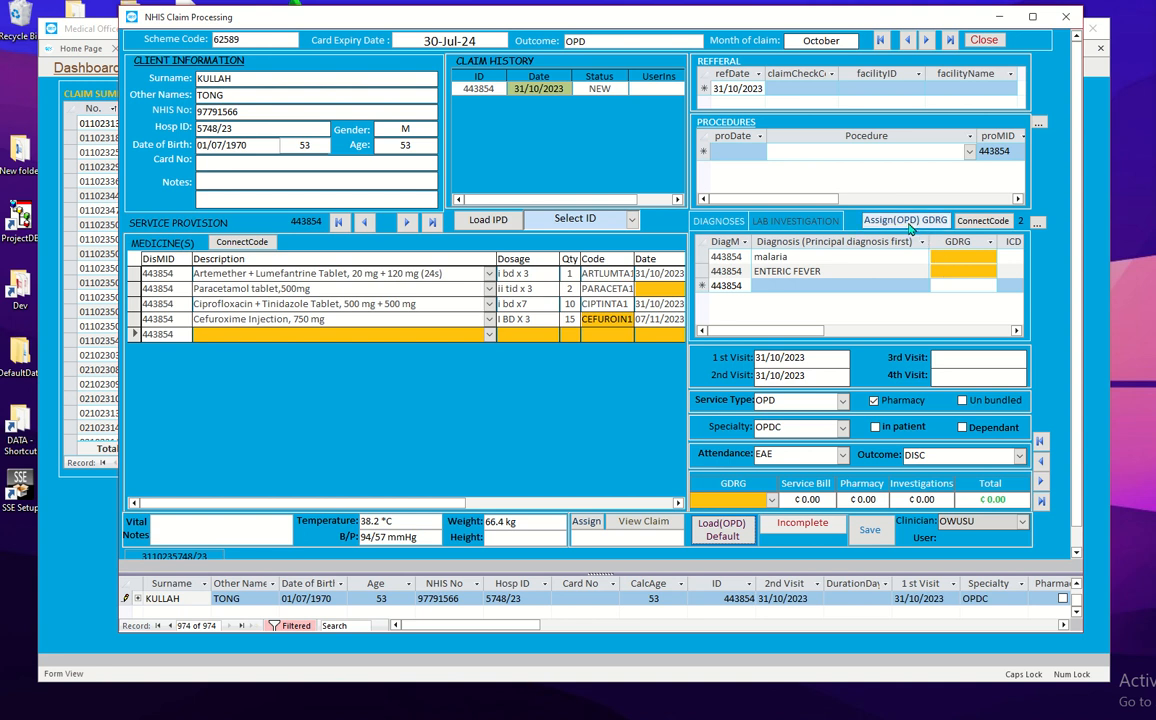
Step: Apply GDRG code OPDC06A to both the malaria and ENTERIC FEVER diagnoses
{"action": "left_click", "coordinate": [909, 224]}
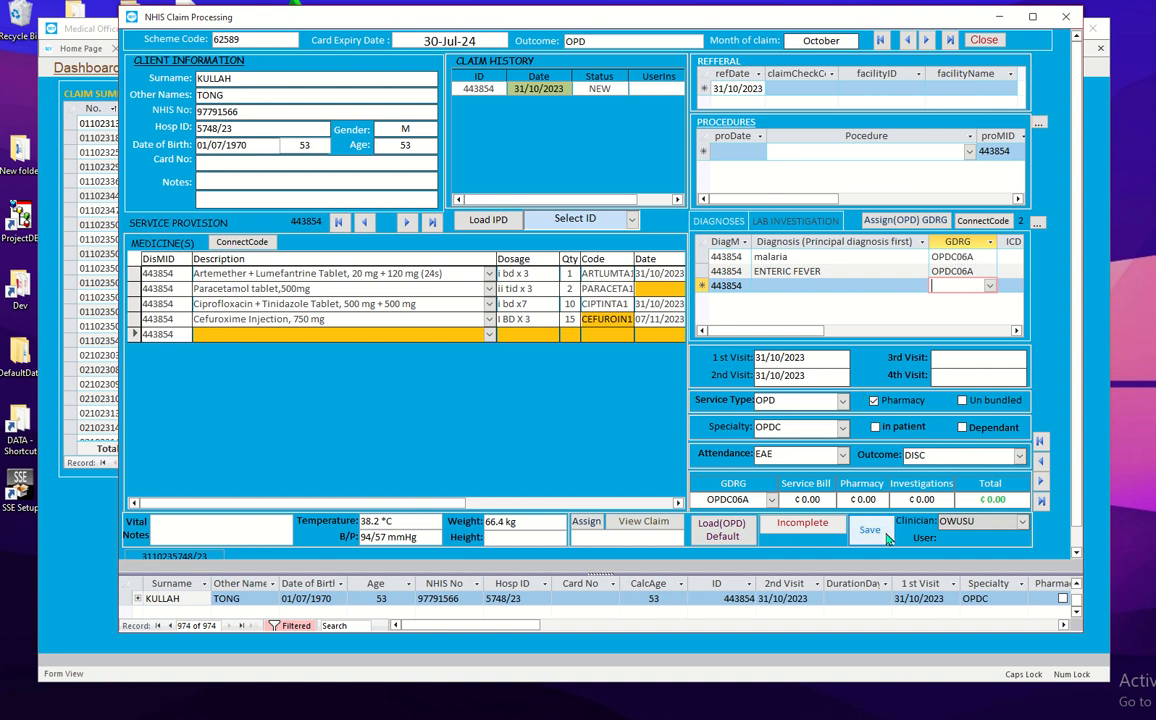
{"action": "left_click", "coordinate": [880, 538]}
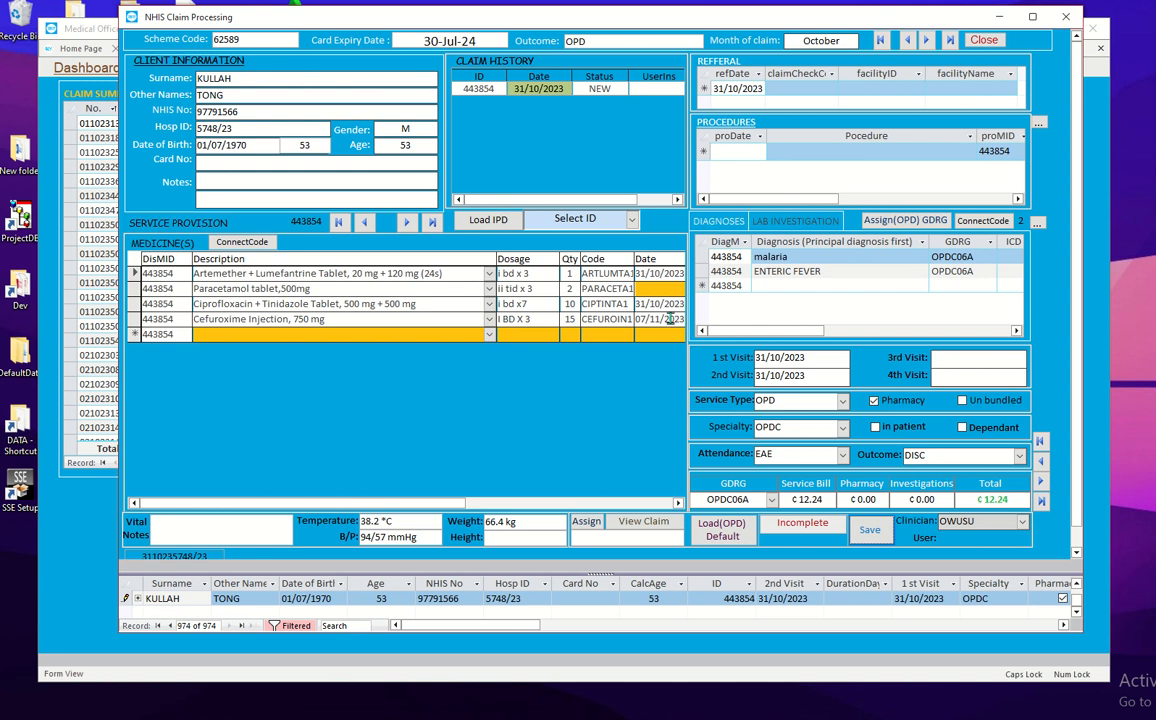
{"action": "left_click", "coordinate": [677, 504]}
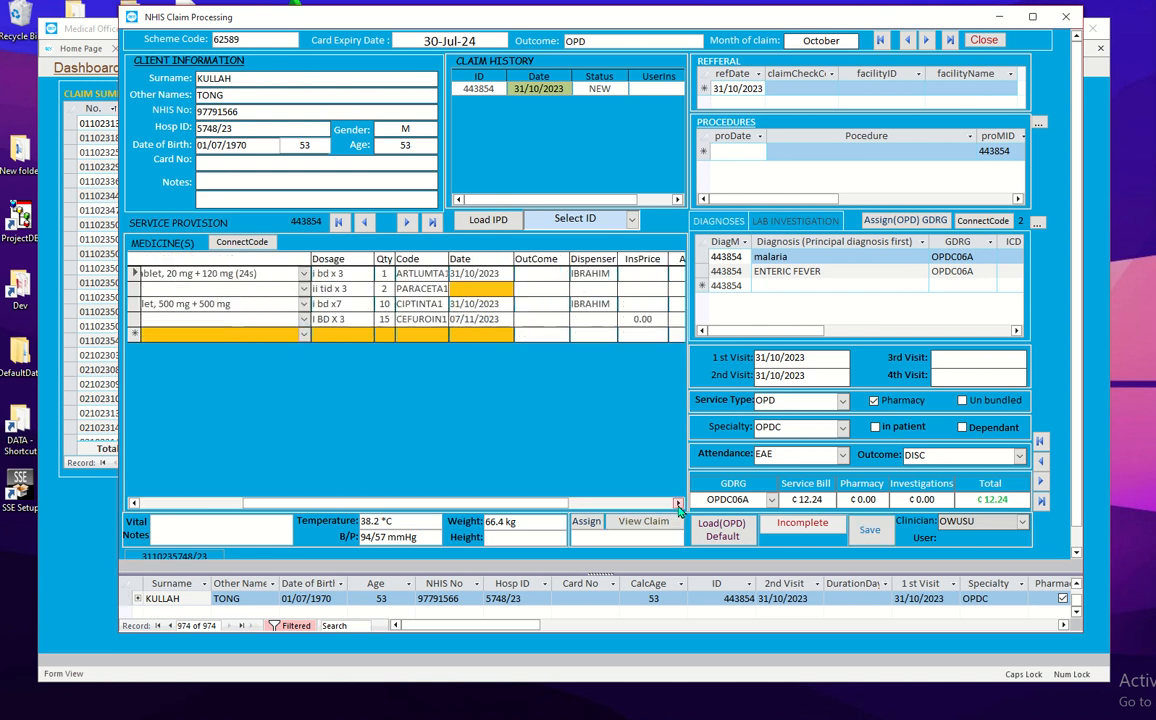
Step: Set the Paracetamol medicine line's date to 31/10/2023 and commit the change
{"action": "left_click", "coordinate": [476, 288]}
{"action": "left_click", "coordinate": [520, 288]}
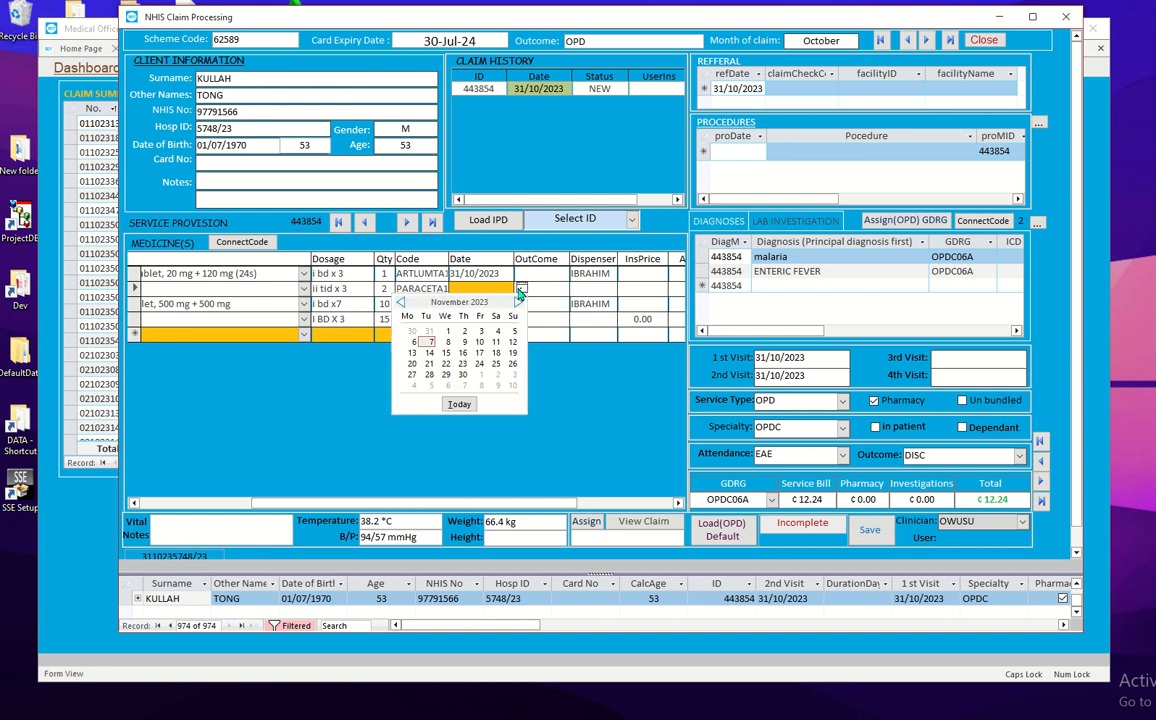
{"action": "left_click", "coordinate": [427, 333]}
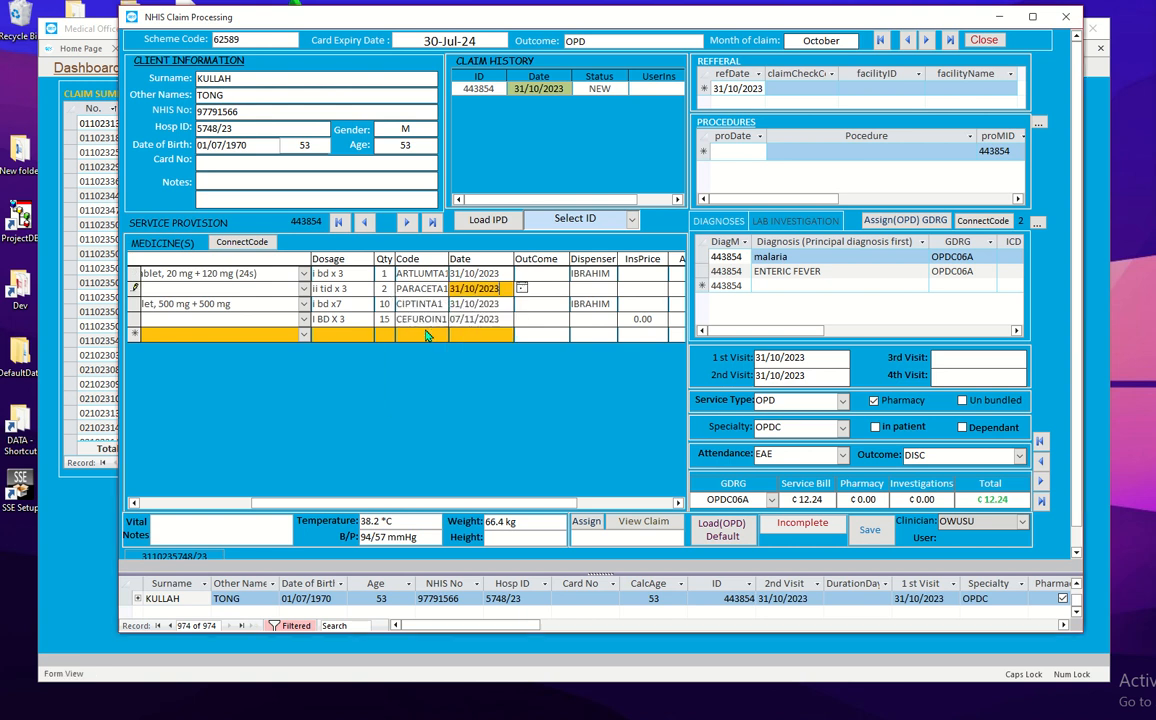
{"action": "left_click", "coordinate": [493, 302]}
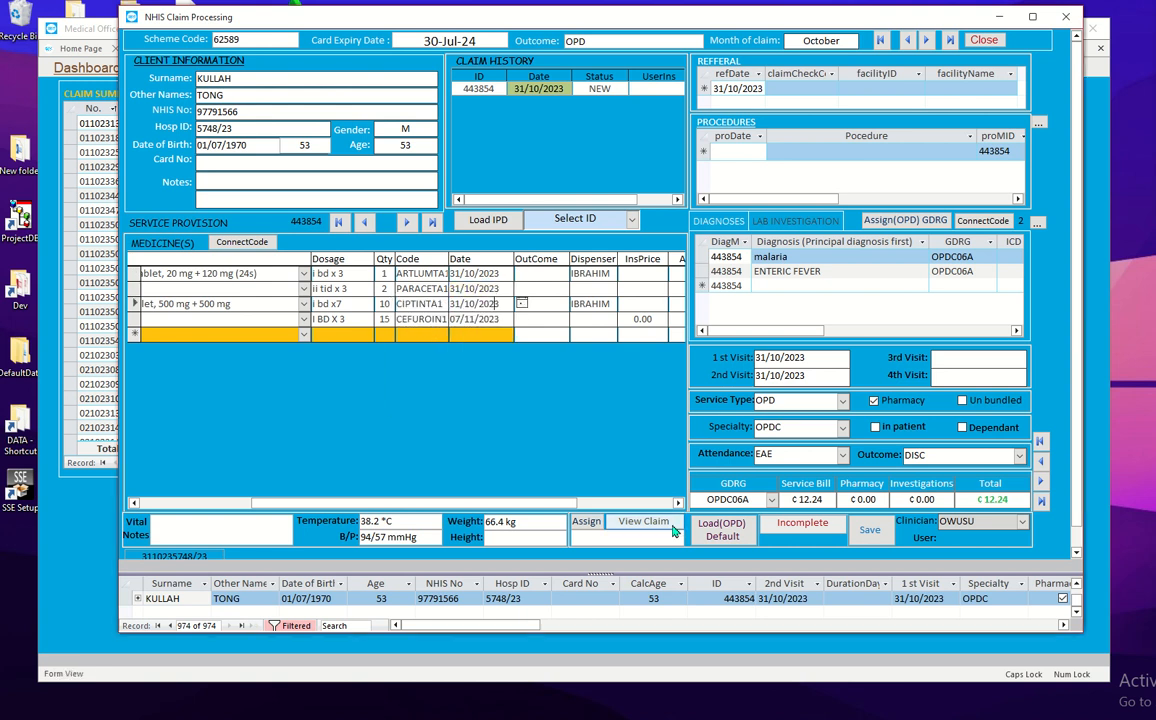
{"action": "left_click", "coordinate": [620, 525]}
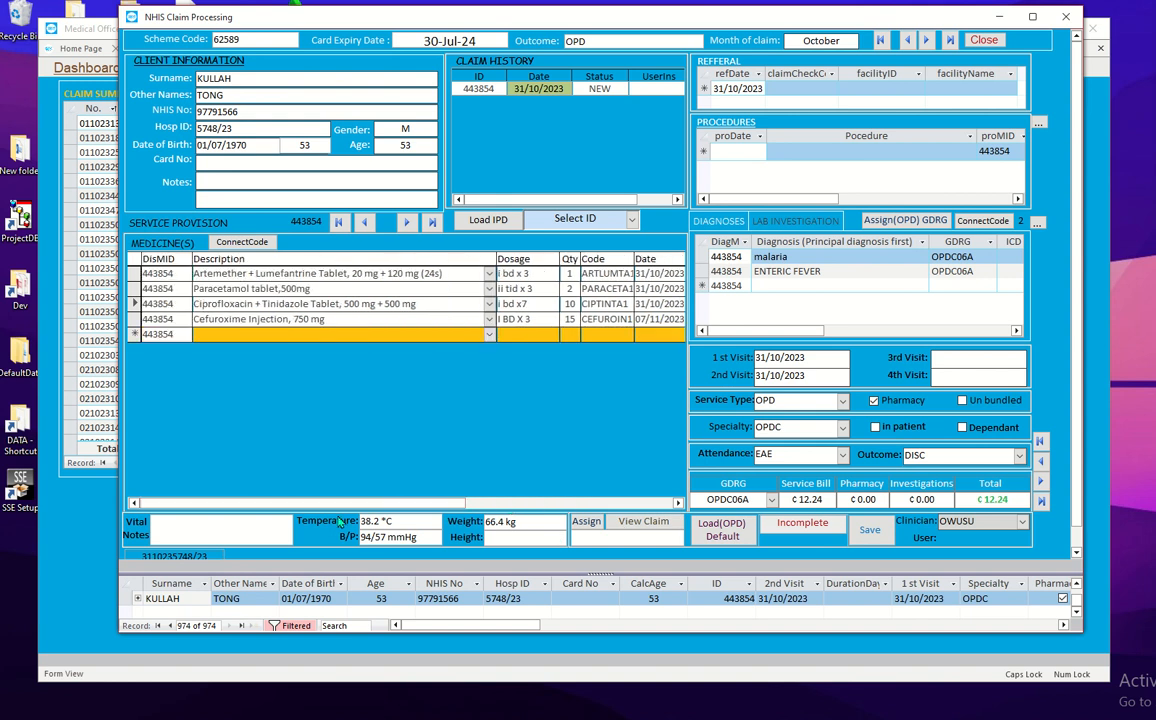
{"action": "left_click", "coordinate": [884, 534]}
{"action": "left_click", "coordinate": [820, 531]}
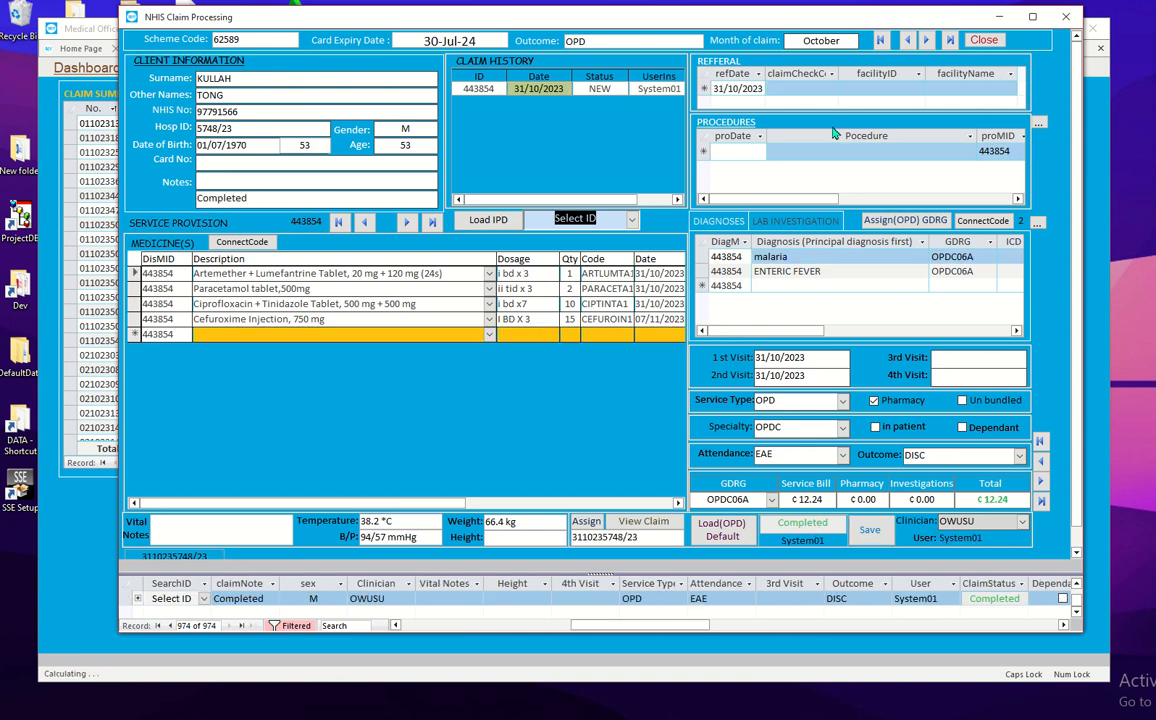
{"action": "left_click", "coordinate": [928, 41]}
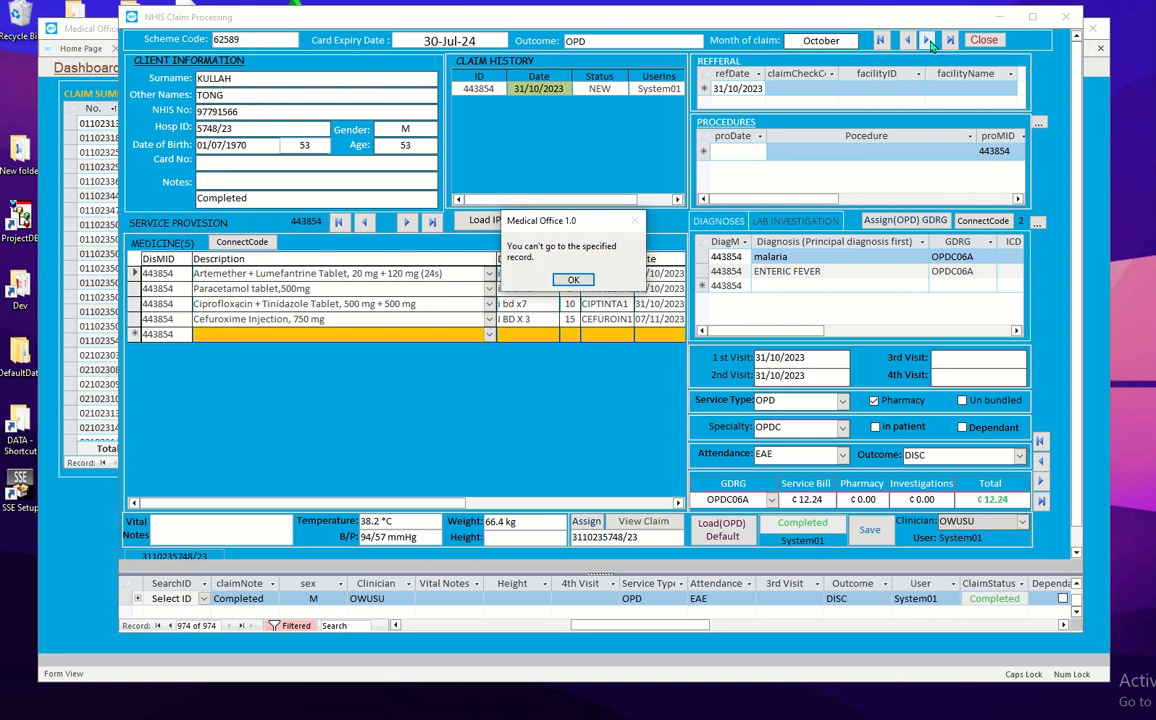
{"action": "left_click", "coordinate": [572, 281]}
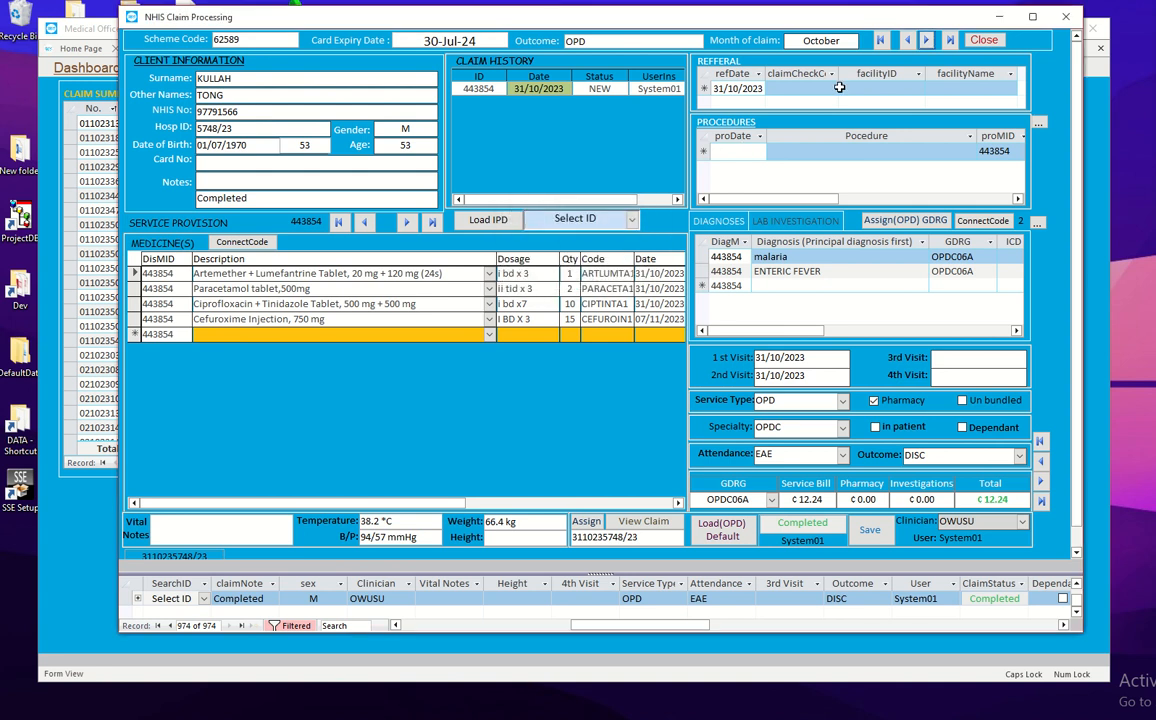
Step: Give the epilepsy claim OPD default visit details and GDRG OPDC06C, then step back to record 972
{"action": "left_click", "coordinate": [906, 42]}
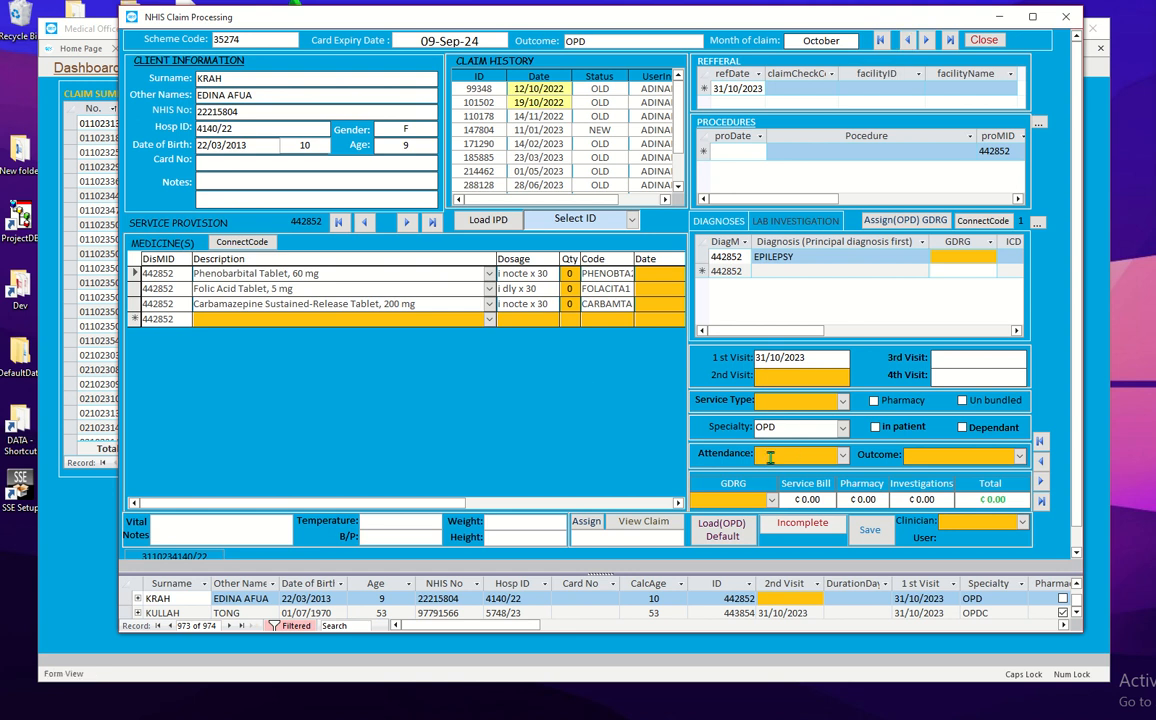
{"action": "left_click", "coordinate": [729, 535]}
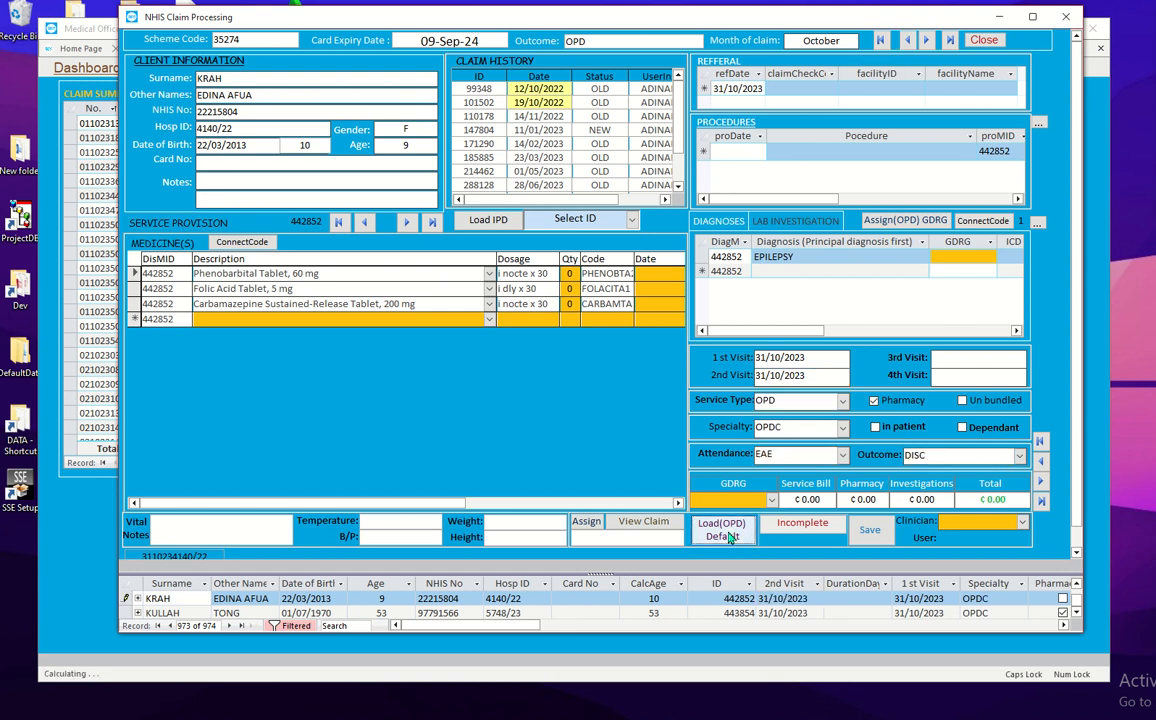
{"action": "left_click", "coordinate": [905, 221]}
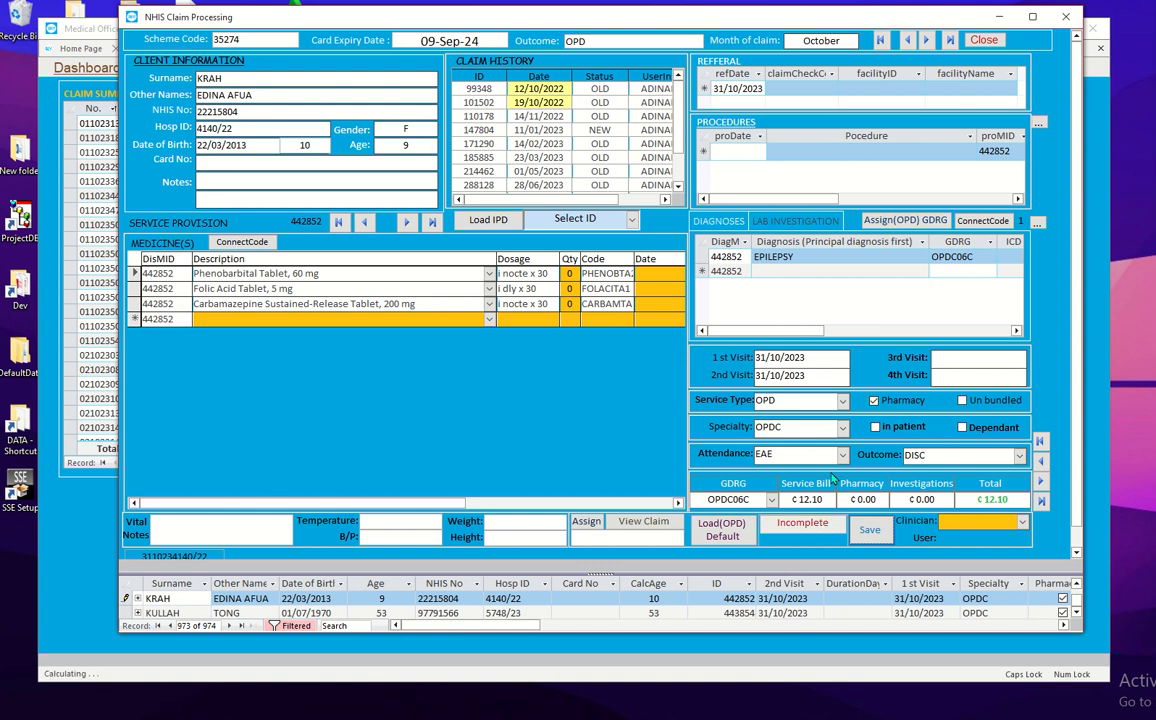
{"action": "left_click", "coordinate": [907, 44]}
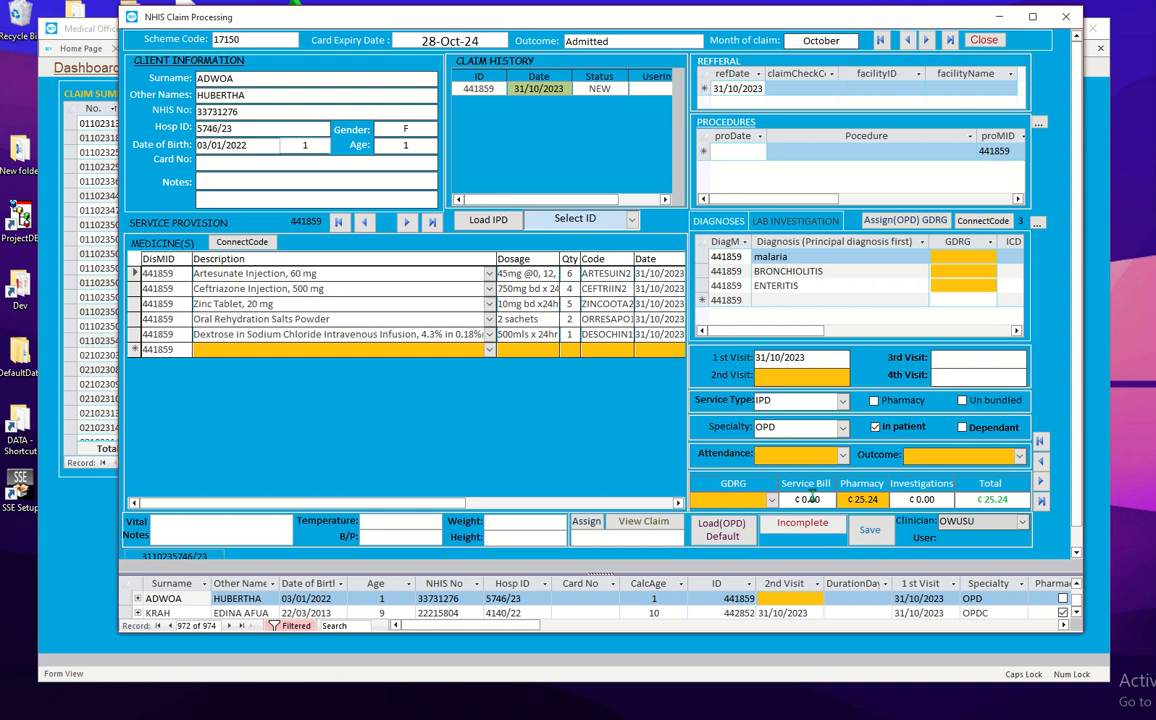
Step: Load PAED default visit details, apply GDRG ZOOM02C to all three diagnoses, and tick Pharmacy
{"action": "left_click", "coordinate": [738, 535]}
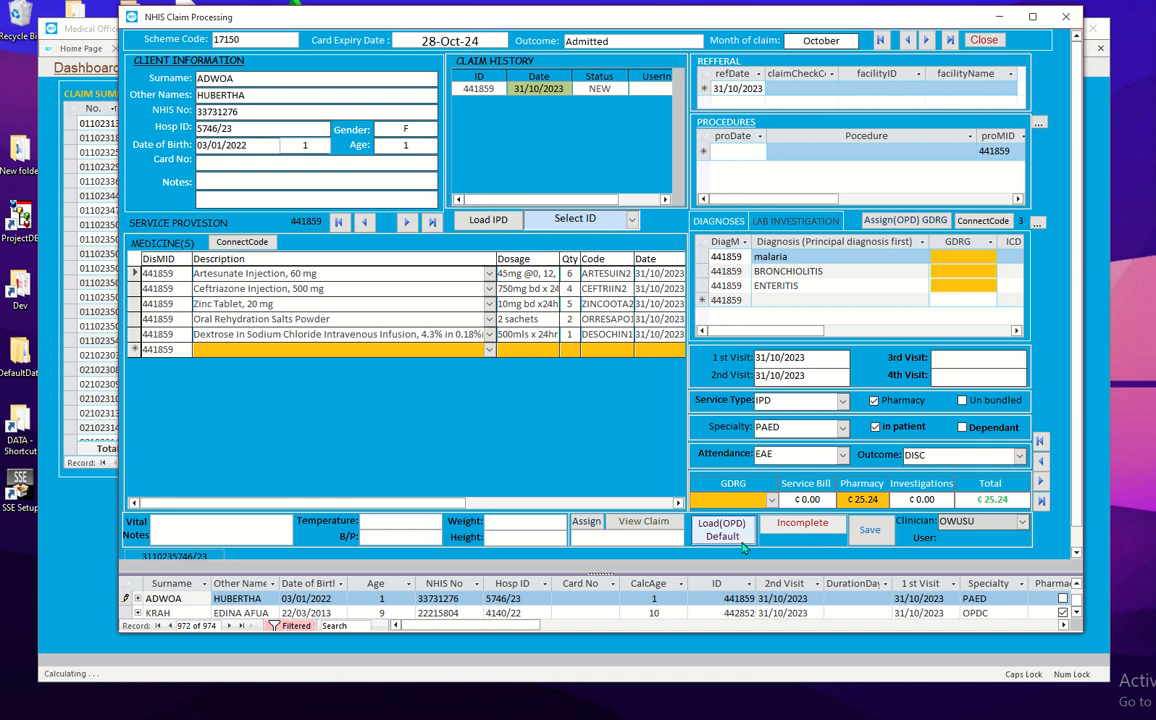
{"action": "left_click", "coordinate": [906, 221]}
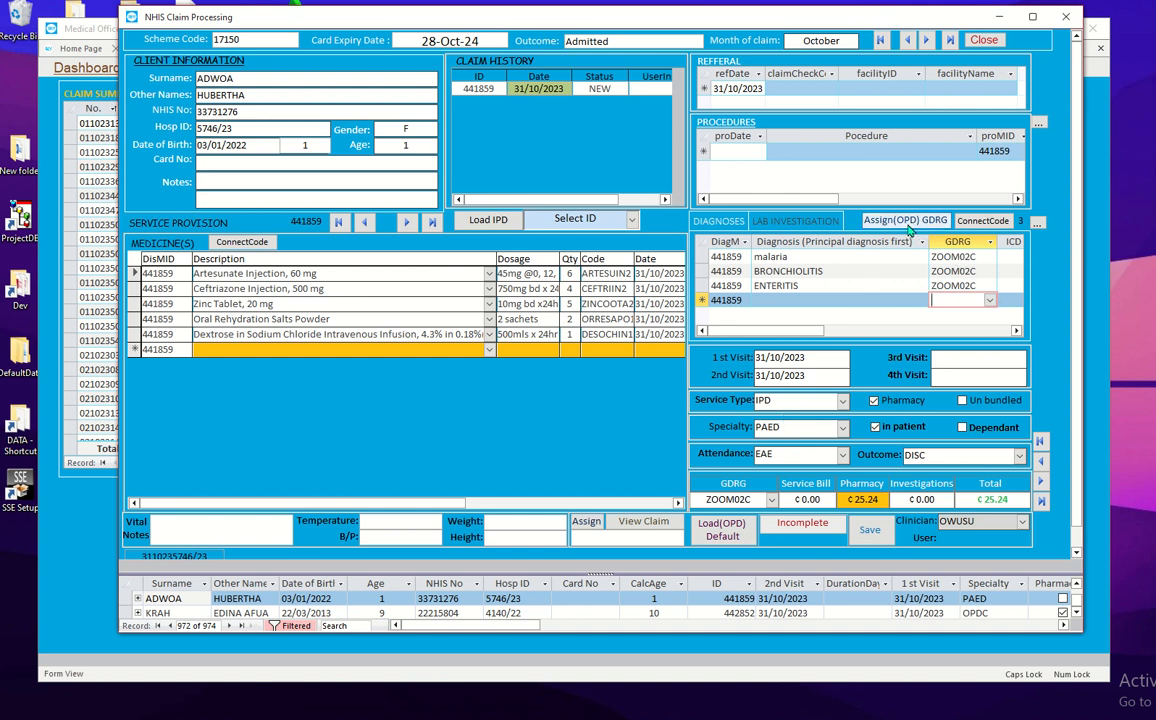
{"action": "left_click", "coordinate": [962, 271]}
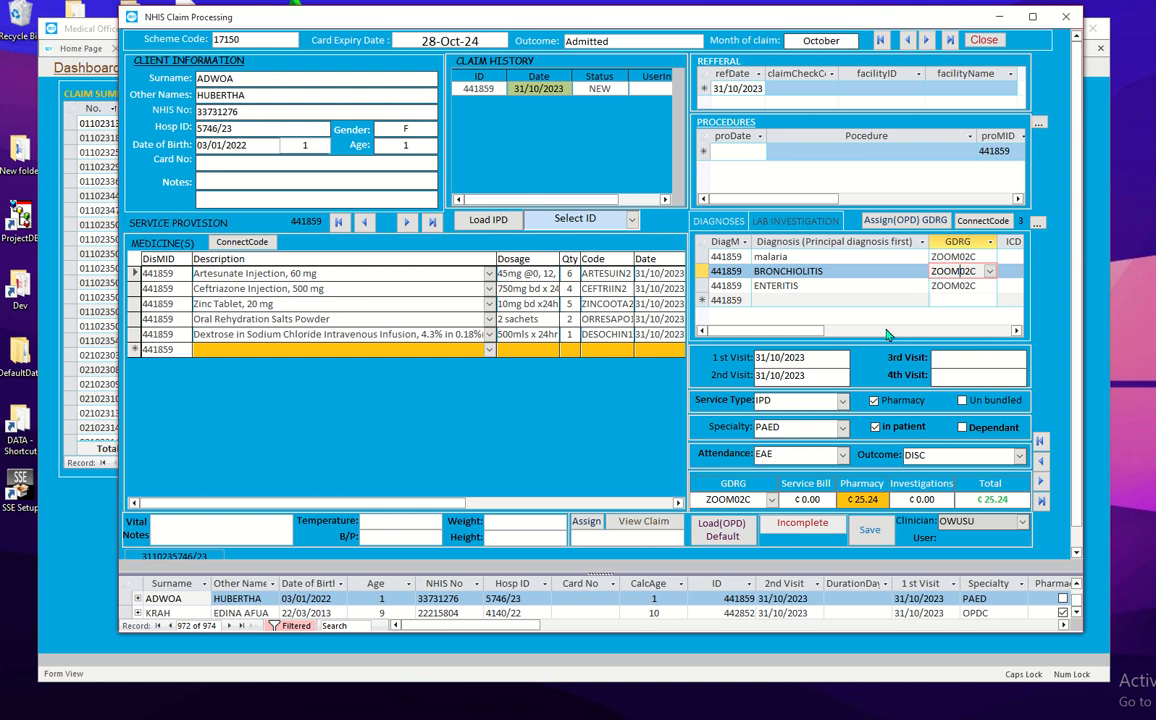
{"action": "left_click", "coordinate": [874, 399]}
{"action": "left_click", "coordinate": [904, 42]}
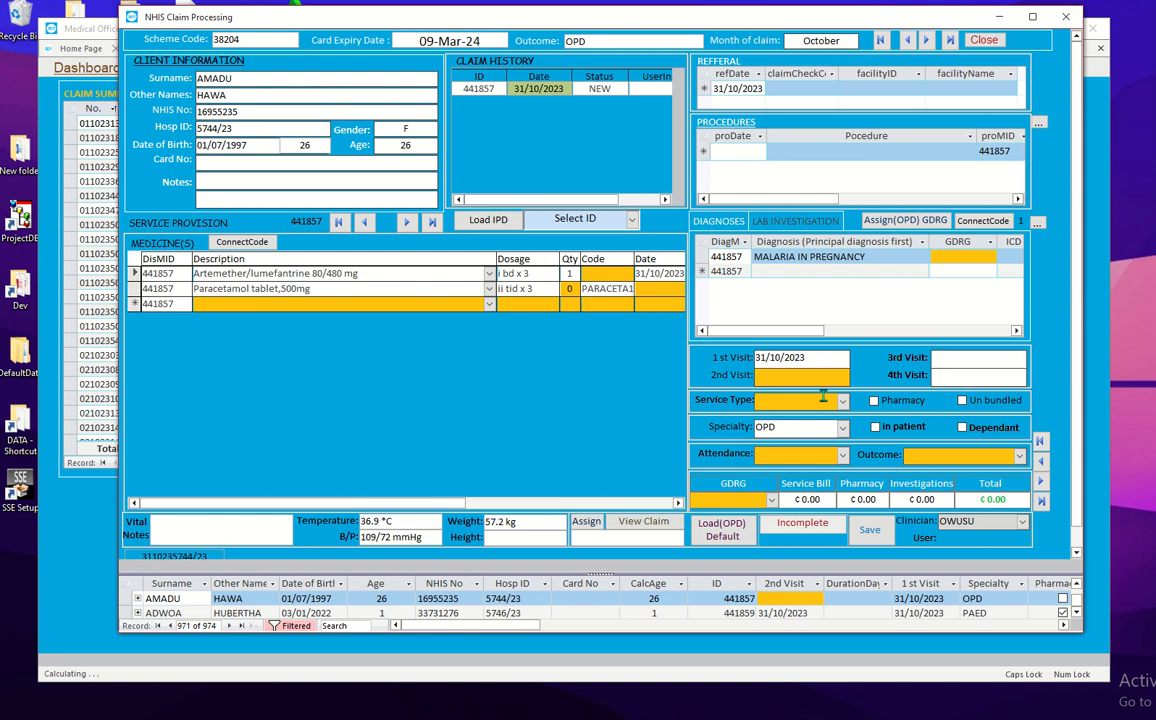
{"action": "left_click", "coordinate": [722, 533]}
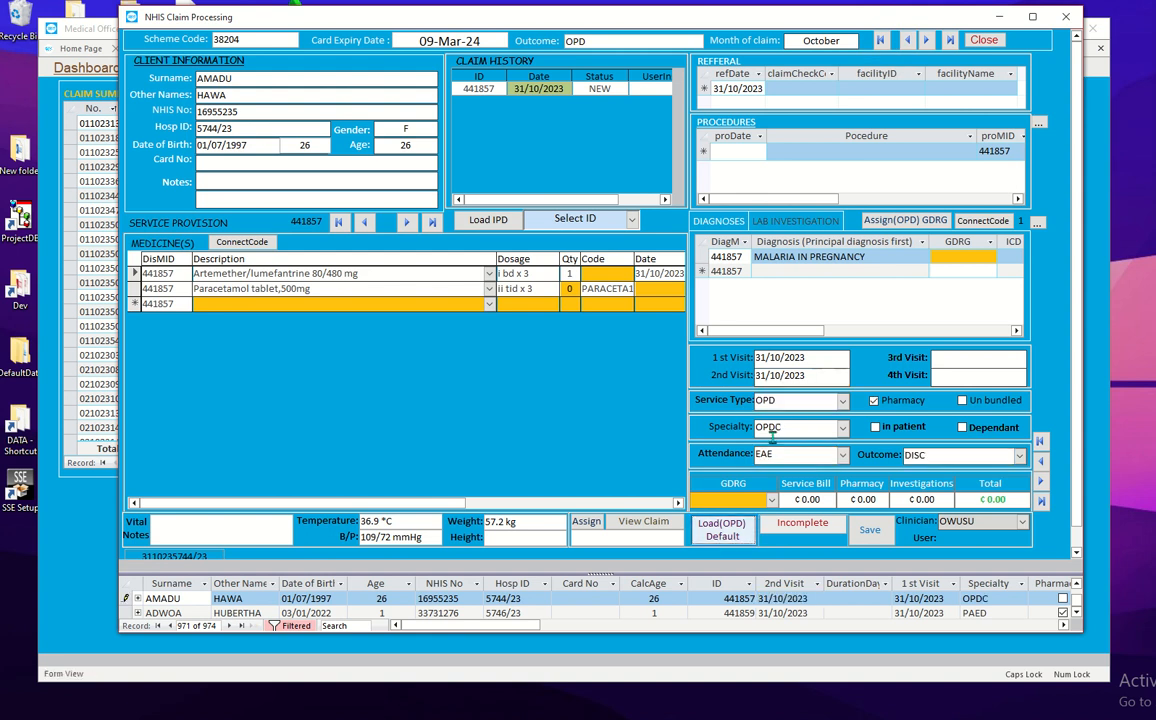
{"action": "left_click", "coordinate": [917, 222]}
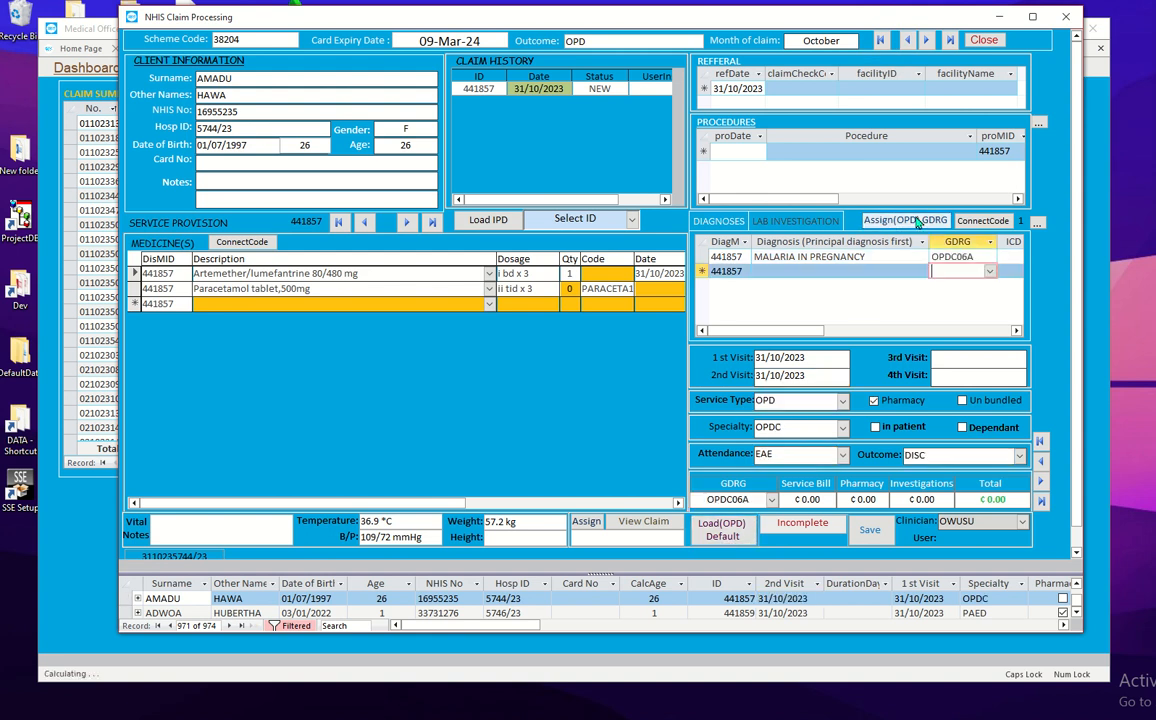
{"action": "left_click", "coordinate": [583, 293]}
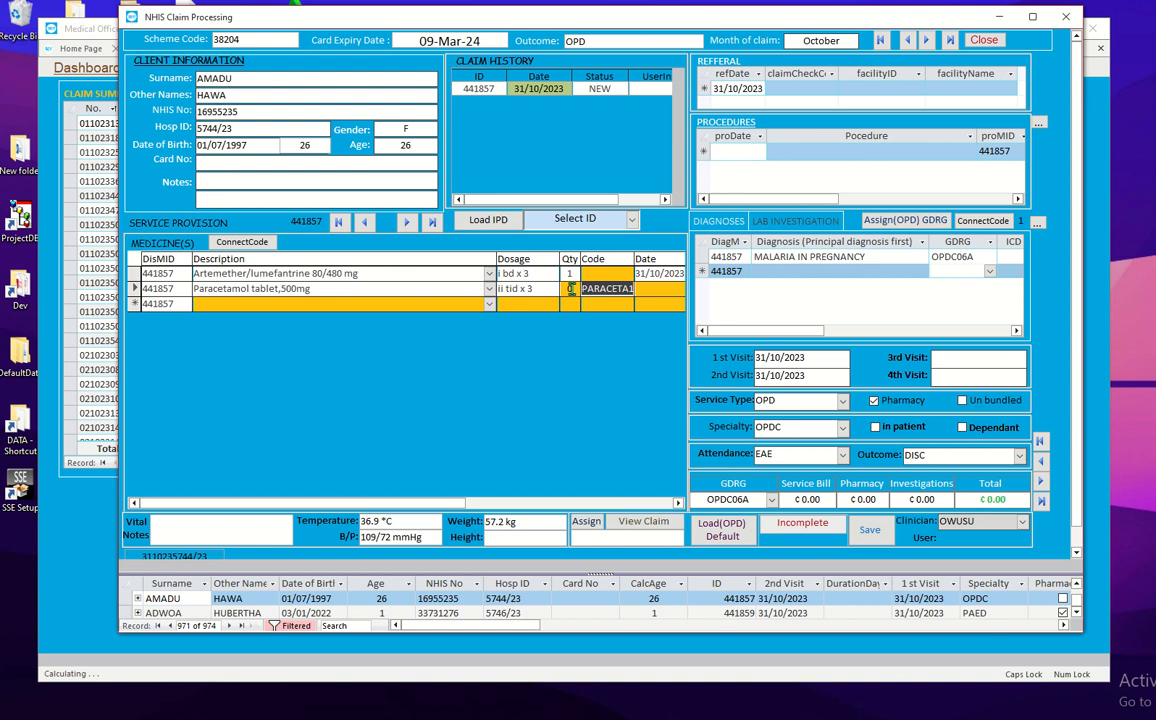
Step: Set the paracetamol line's quantity to 3
{"action": "key", "text": "shift+Tab"}
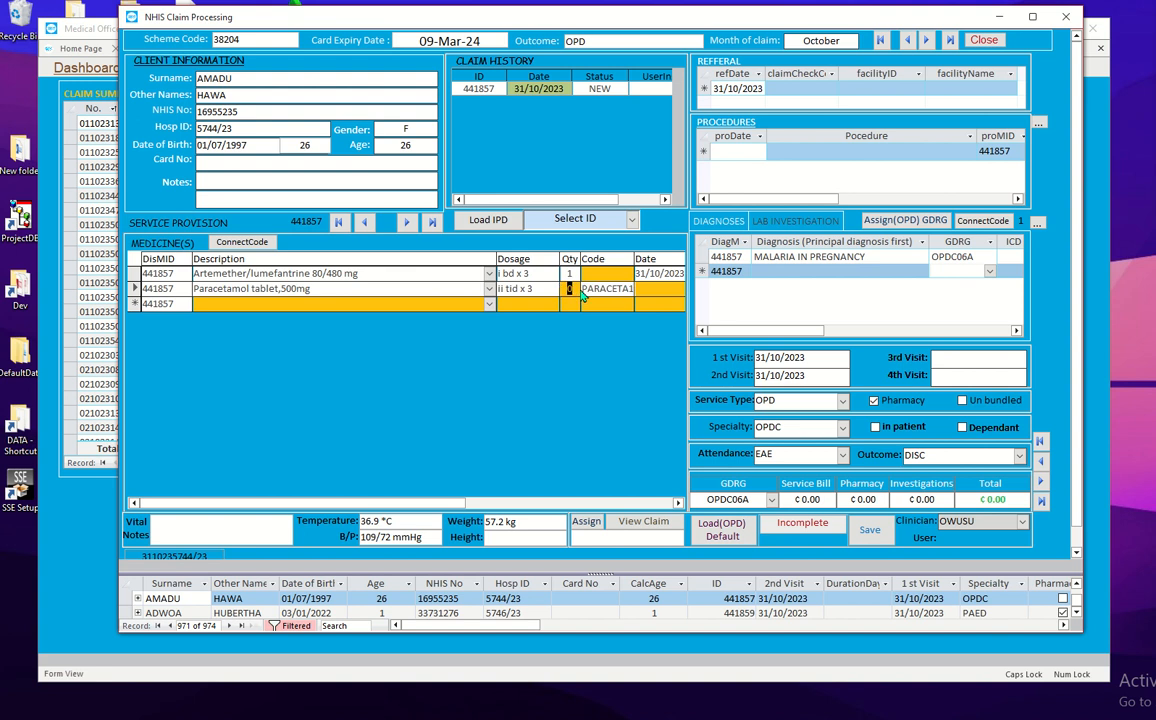
{"action": "type", "text": "3"}
{"action": "key", "text": "Tab"}
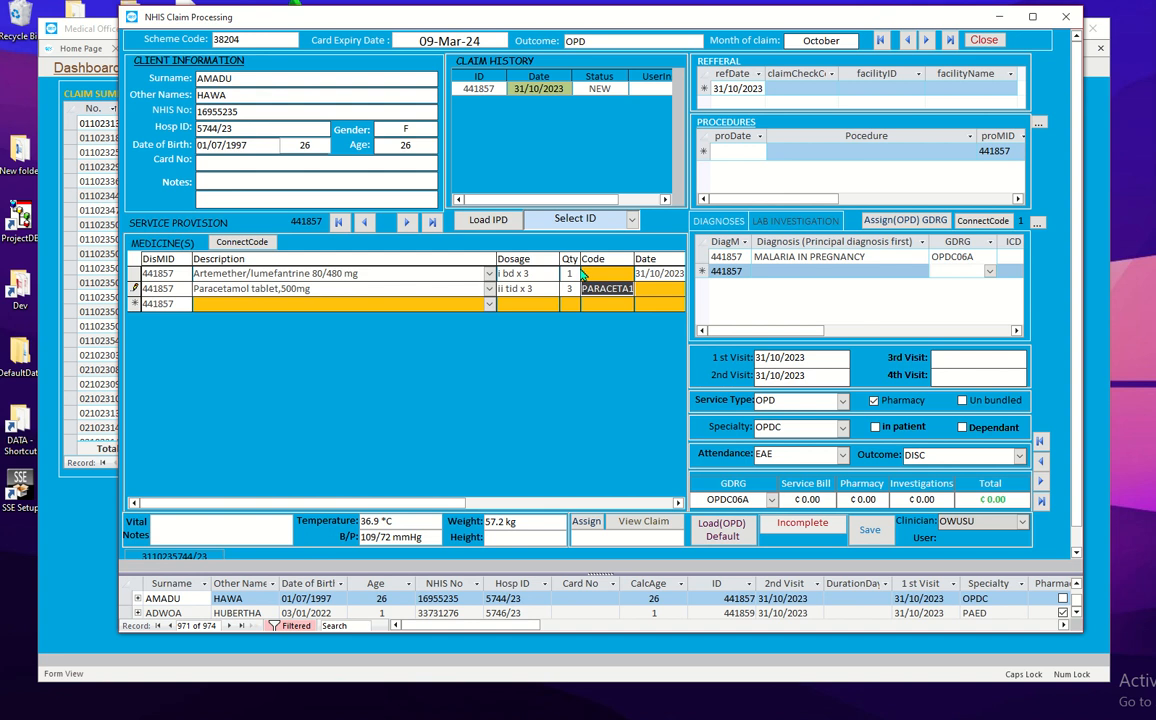
{"action": "left_click", "coordinate": [621, 273]}
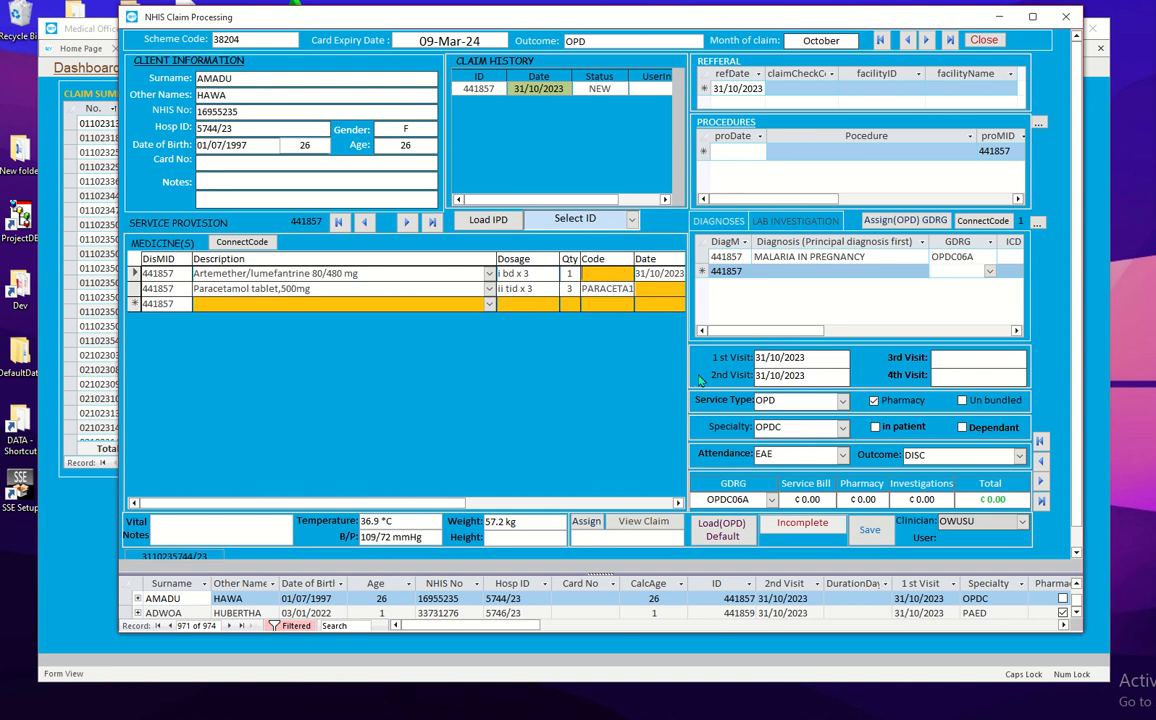
{"action": "left_click", "coordinate": [644, 289]}
{"action": "left_click", "coordinate": [679, 504]}
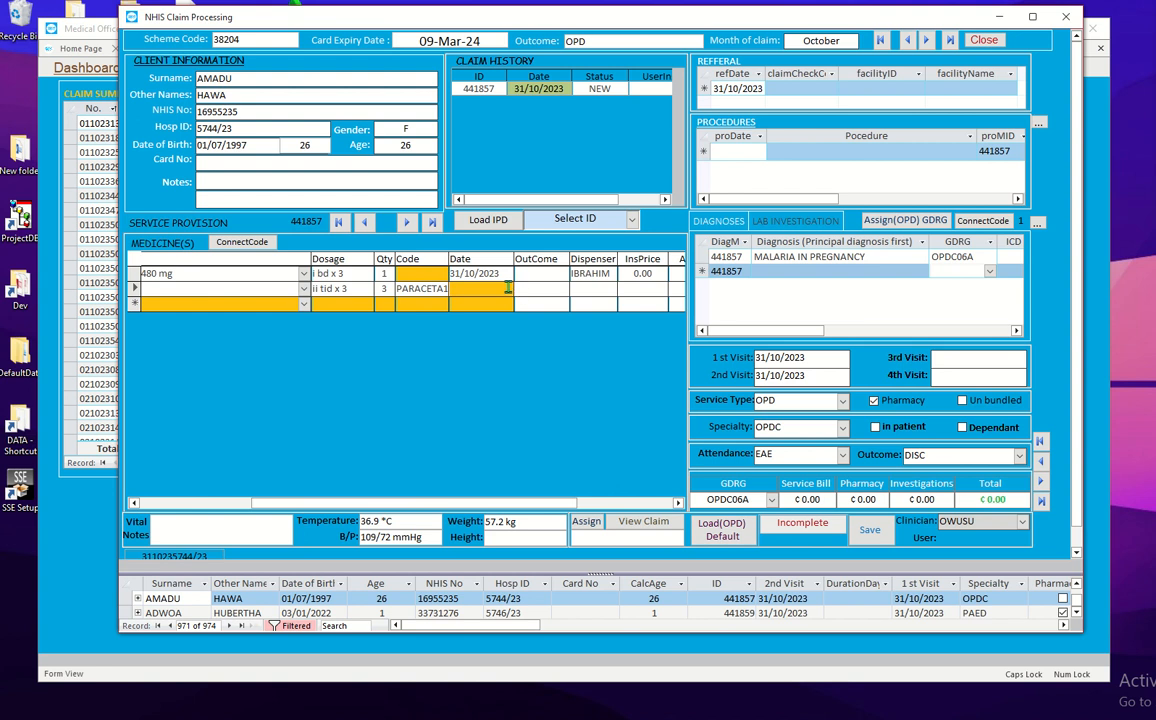
{"action": "left_click", "coordinate": [521, 288]}
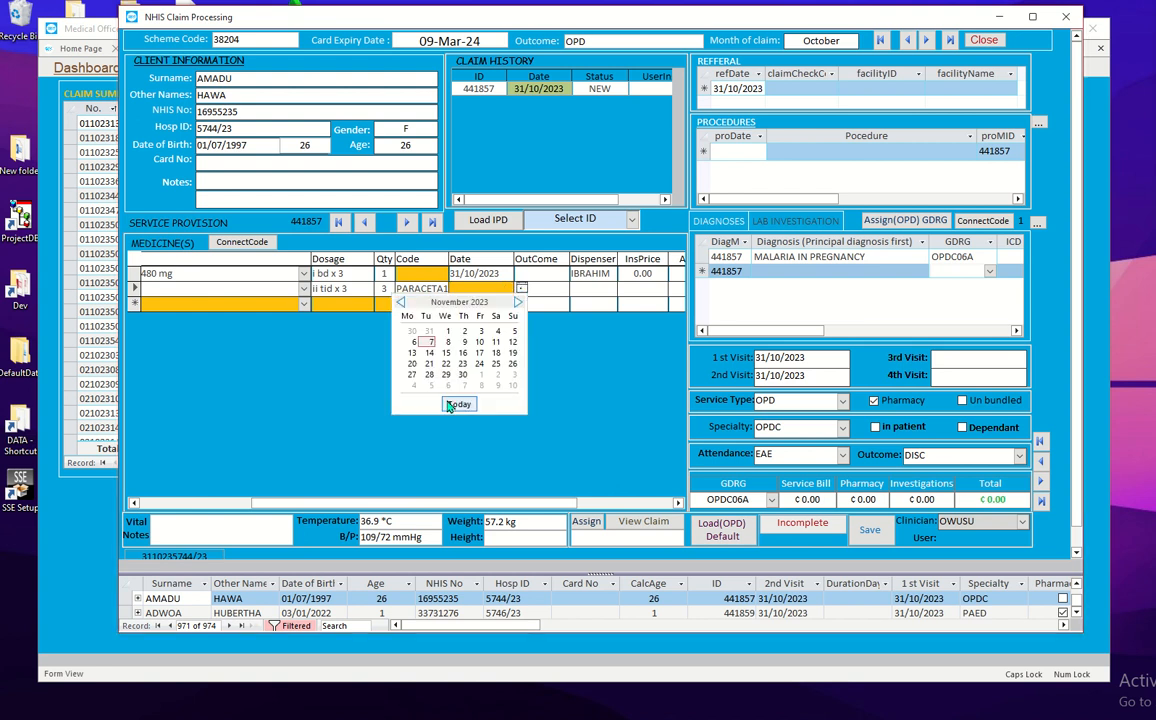
{"action": "left_click", "coordinate": [450, 404]}
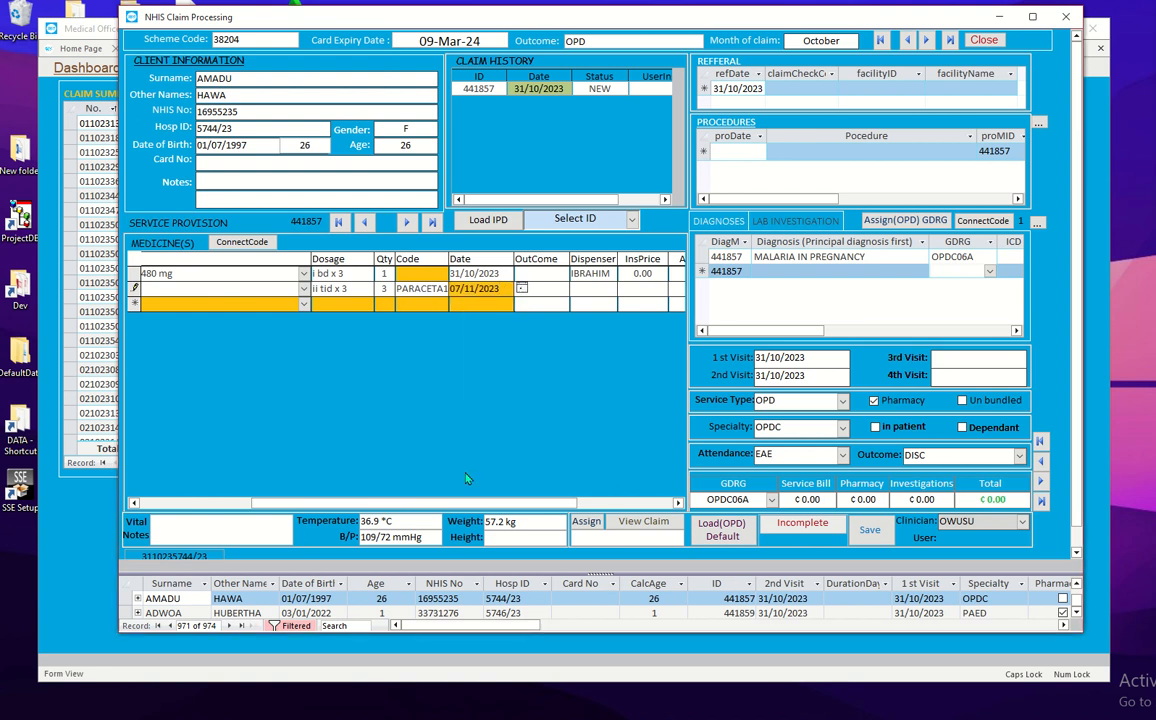
{"action": "left_click_drag", "start_coordinate": [450, 503], "coordinate": [237, 514]}
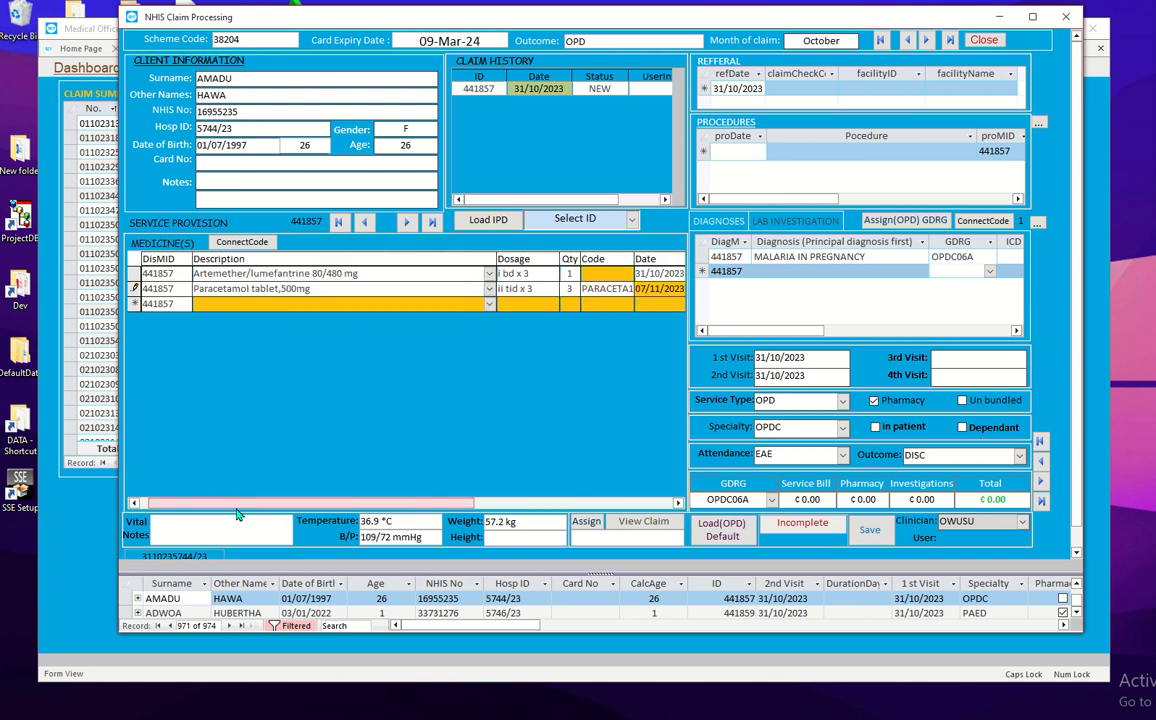
{"action": "left_click", "coordinate": [870, 530]}
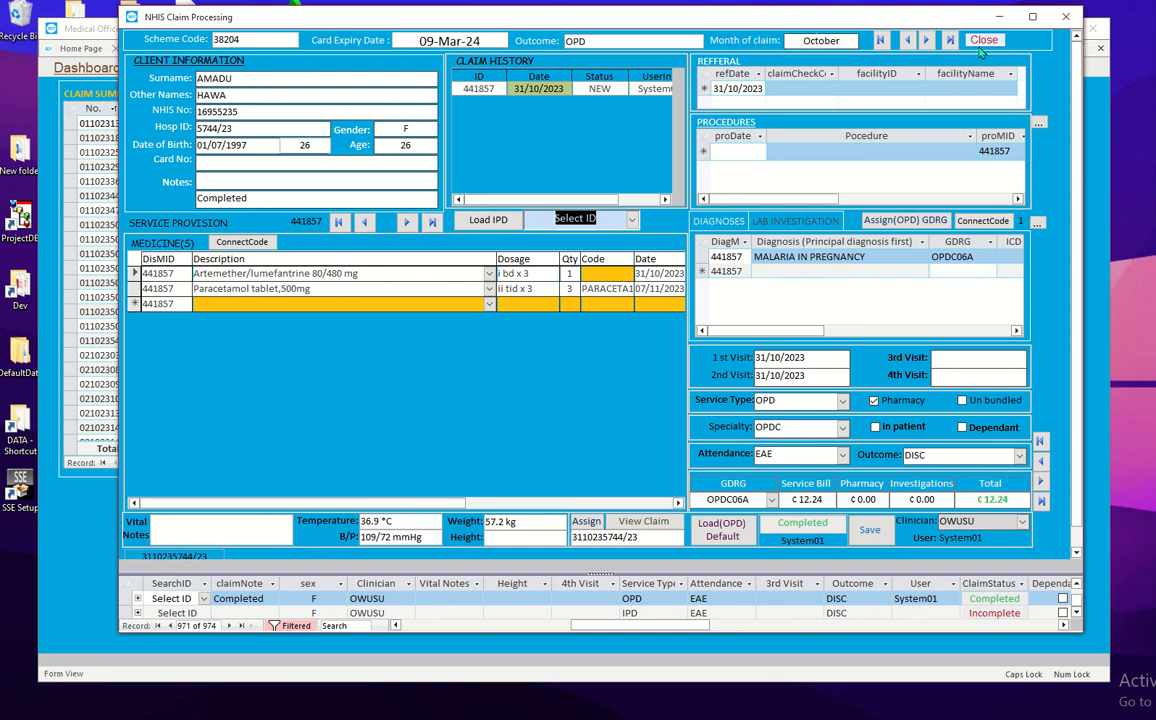
Step: Close the NHIS Claim Processing form, returning to the October 2023 summary of 120 claims totalling 1305.35
{"action": "left_click", "coordinate": [978, 42]}
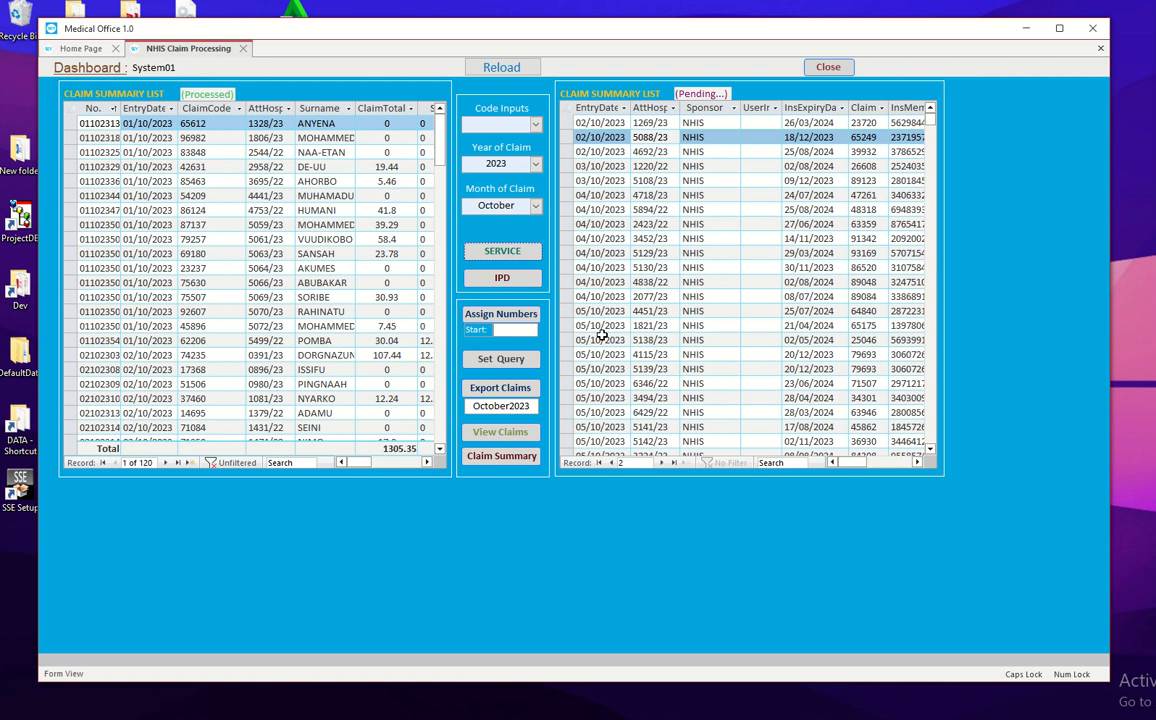
{"action": "left_click", "coordinate": [520, 357]}
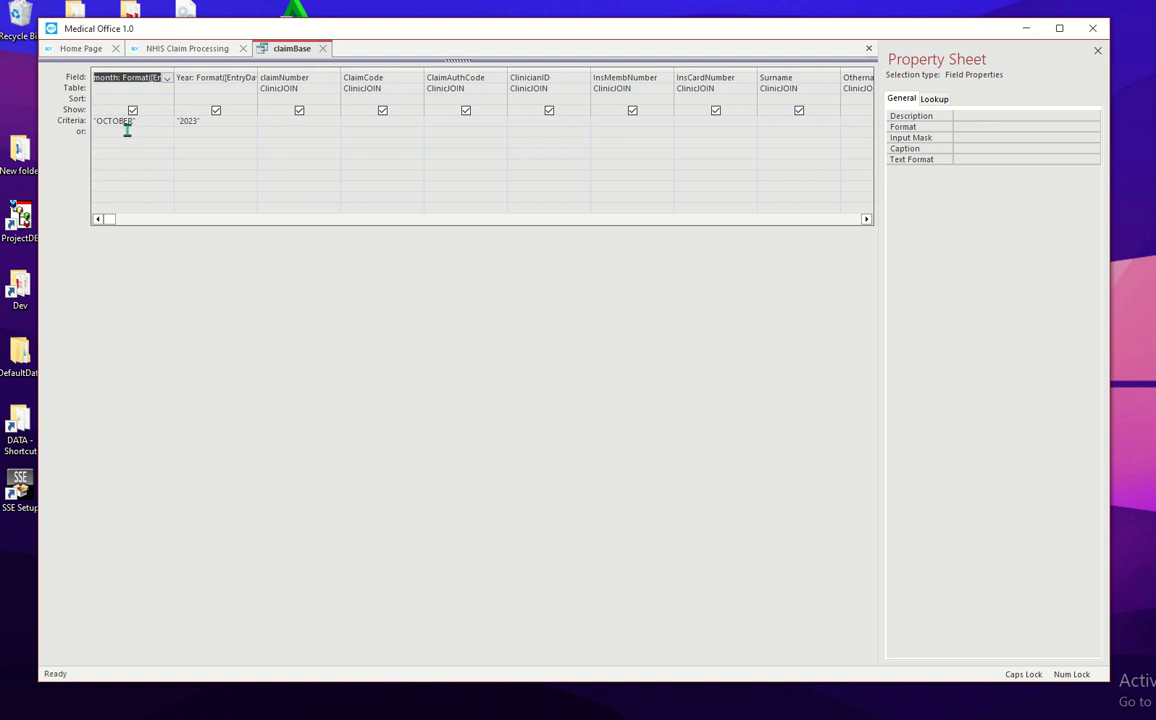
{"action": "left_click", "coordinate": [322, 49]}
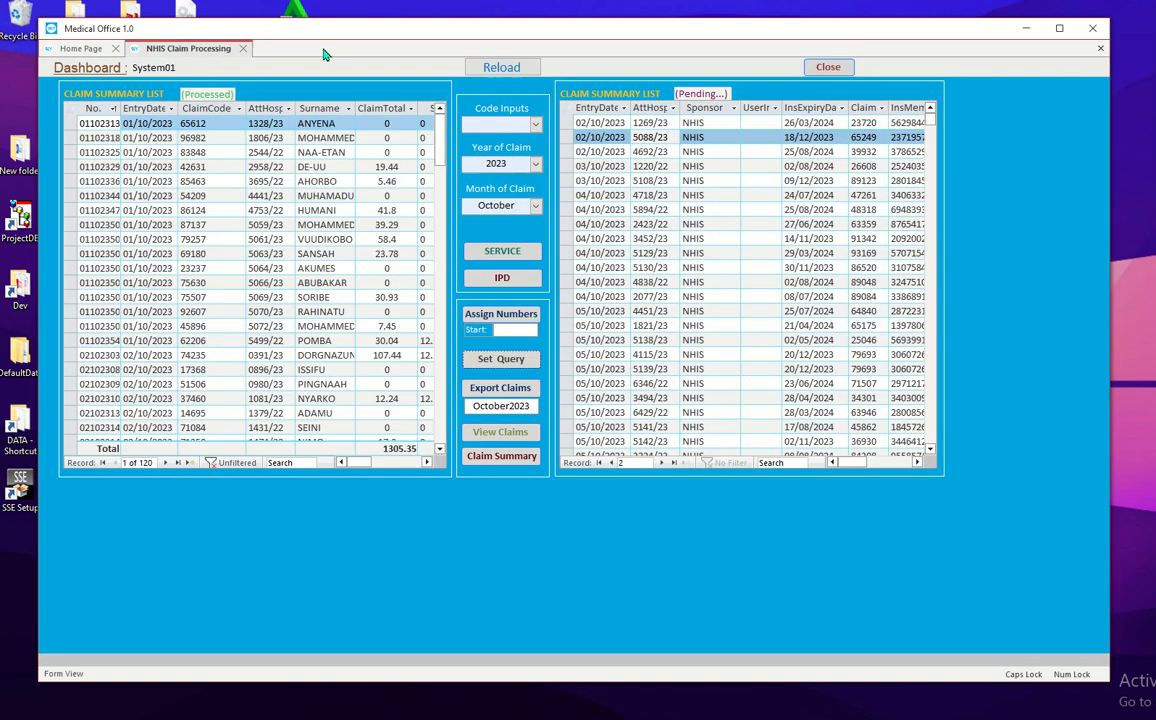